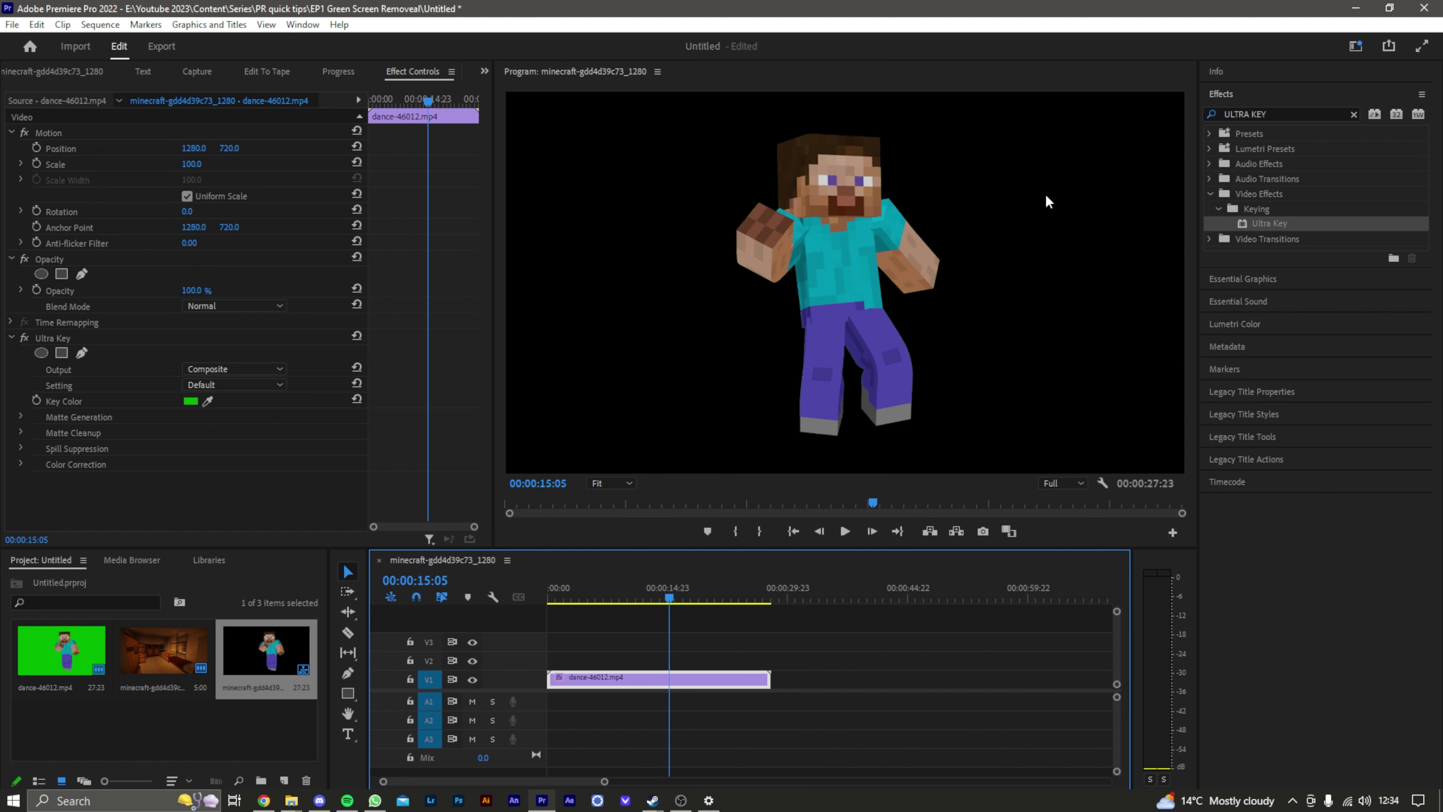
- Browse the local Essential Graphics templates and place Angled Coming Up Next on track V2 at the start of the sequence
{"action": "left_click", "coordinate": [1223, 95]}
{"action": "left_click", "coordinate": [1242, 116]}
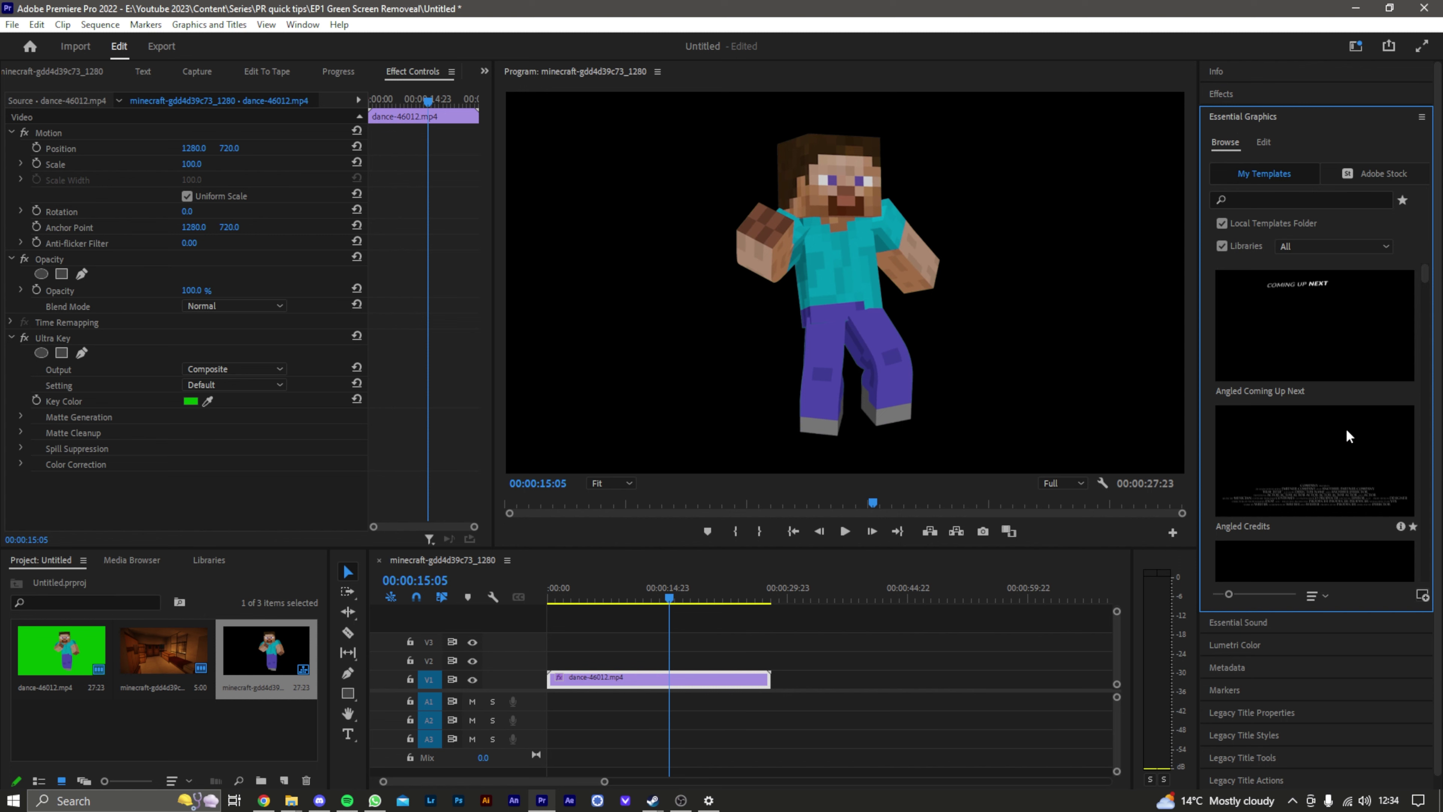
{"action": "scroll", "coordinate": [1313, 449], "scroll_direction": "down", "scroll_amount": 5}
{"action": "scroll", "coordinate": [1352, 444], "scroll_direction": "down", "scroll_amount": 3}
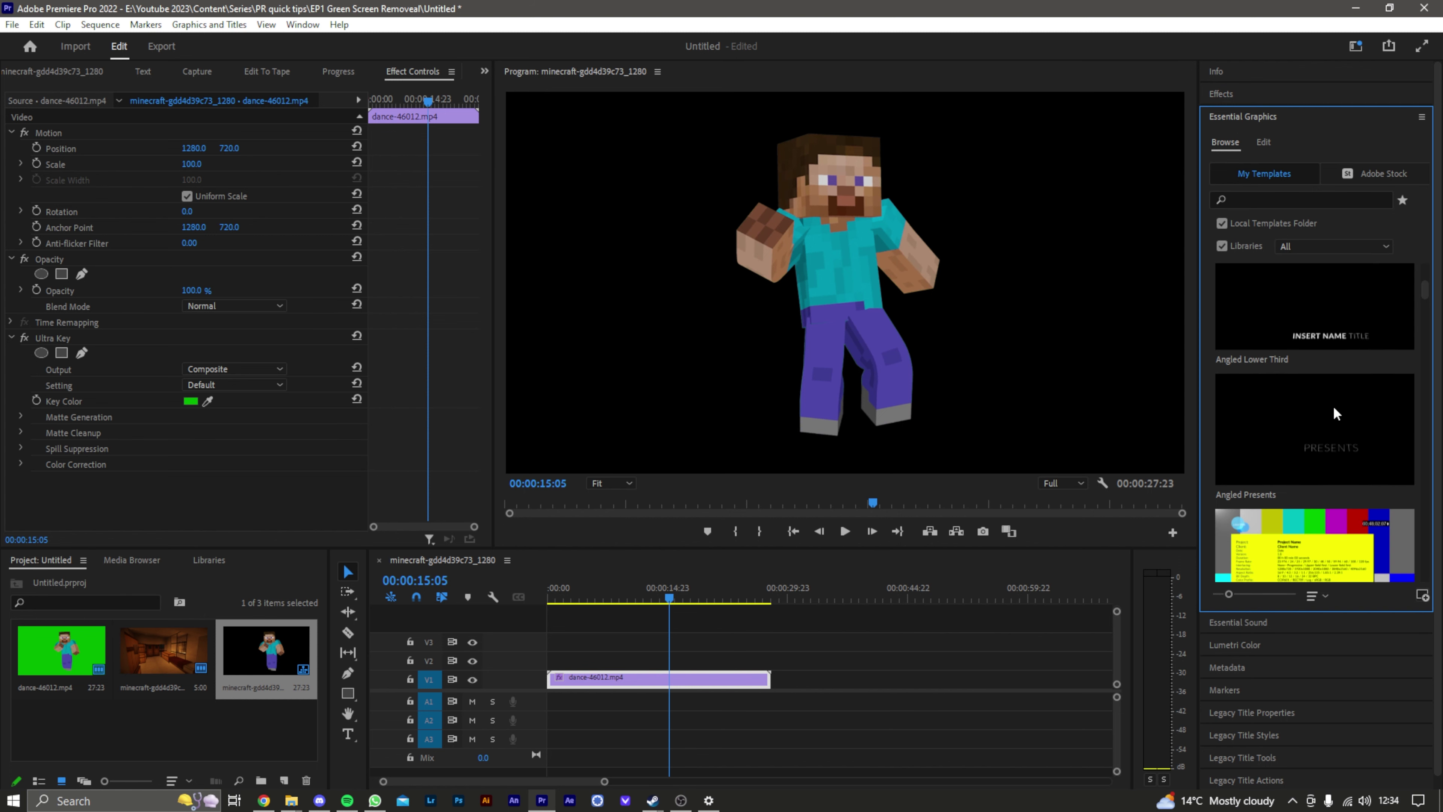
{"action": "scroll", "coordinate": [1364, 375], "scroll_direction": "down", "scroll_amount": 4}
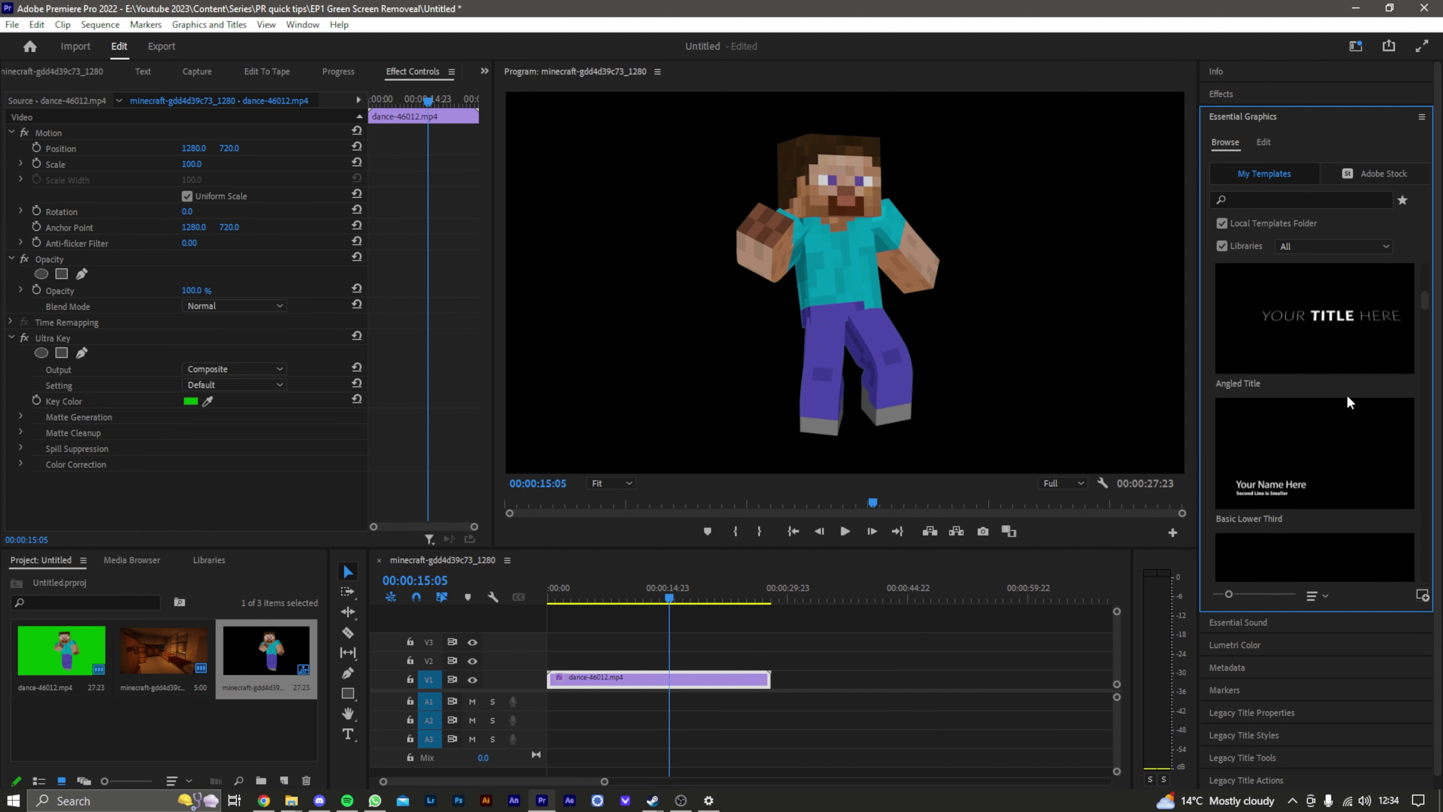
{"action": "scroll", "coordinate": [1318, 409], "scroll_direction": "up", "scroll_amount": 6}
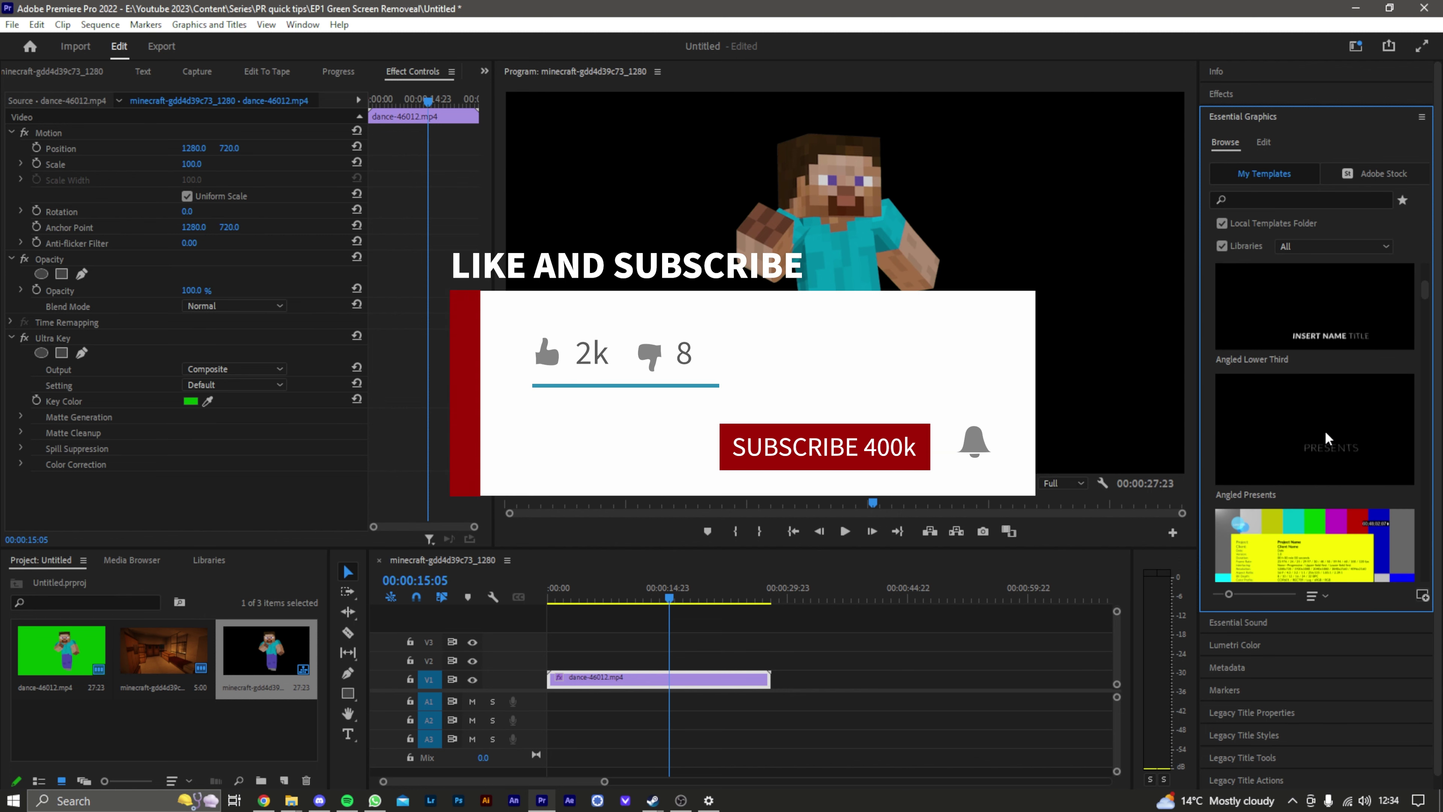
{"action": "scroll", "coordinate": [1324, 387], "scroll_direction": "up", "scroll_amount": 2}
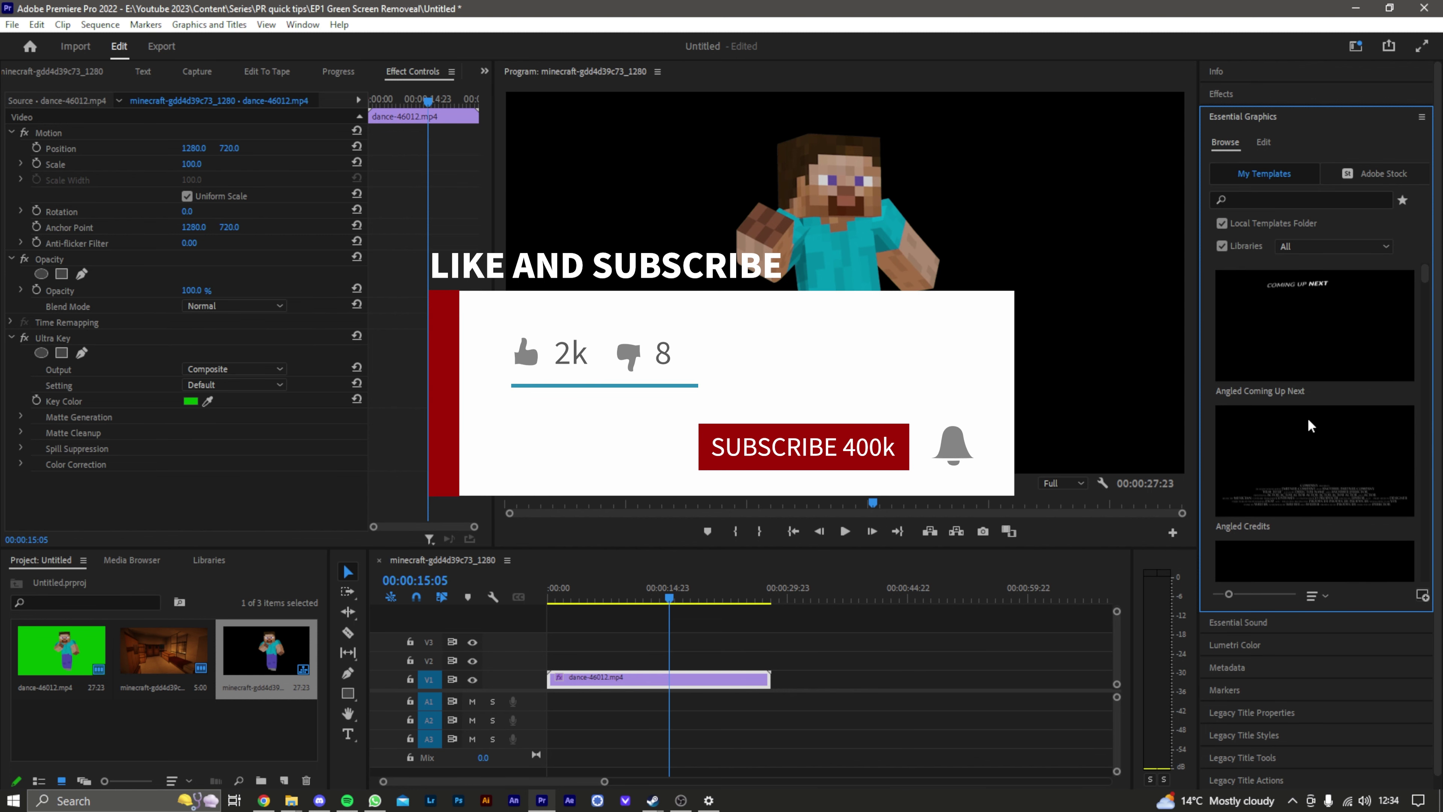
{"action": "left_click_drag", "start_coordinate": [1314, 327], "coordinate": [559, 661]}
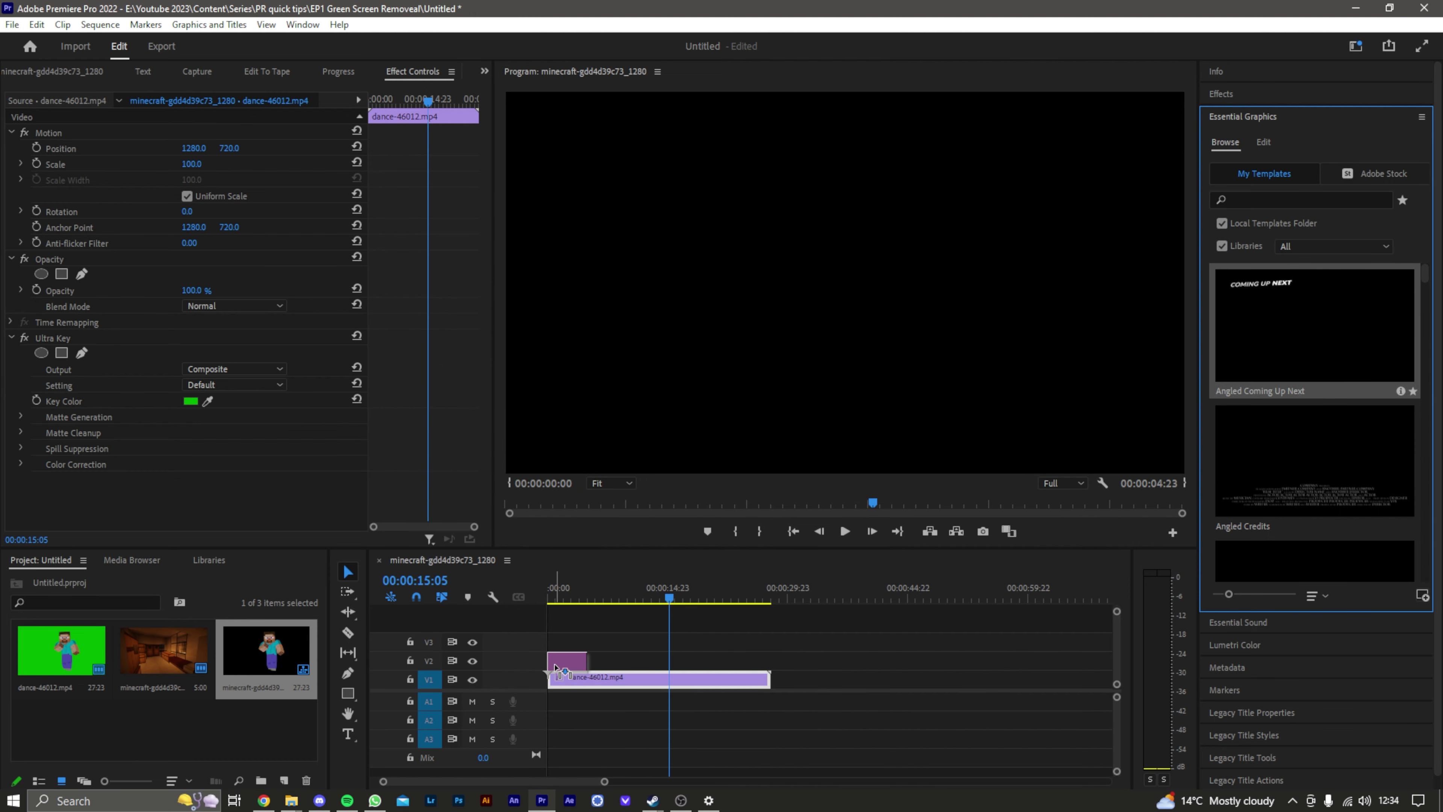
- Play the sequence from its start to preview the Coming Up Next title animation
{"action": "key", "text": "Home"}
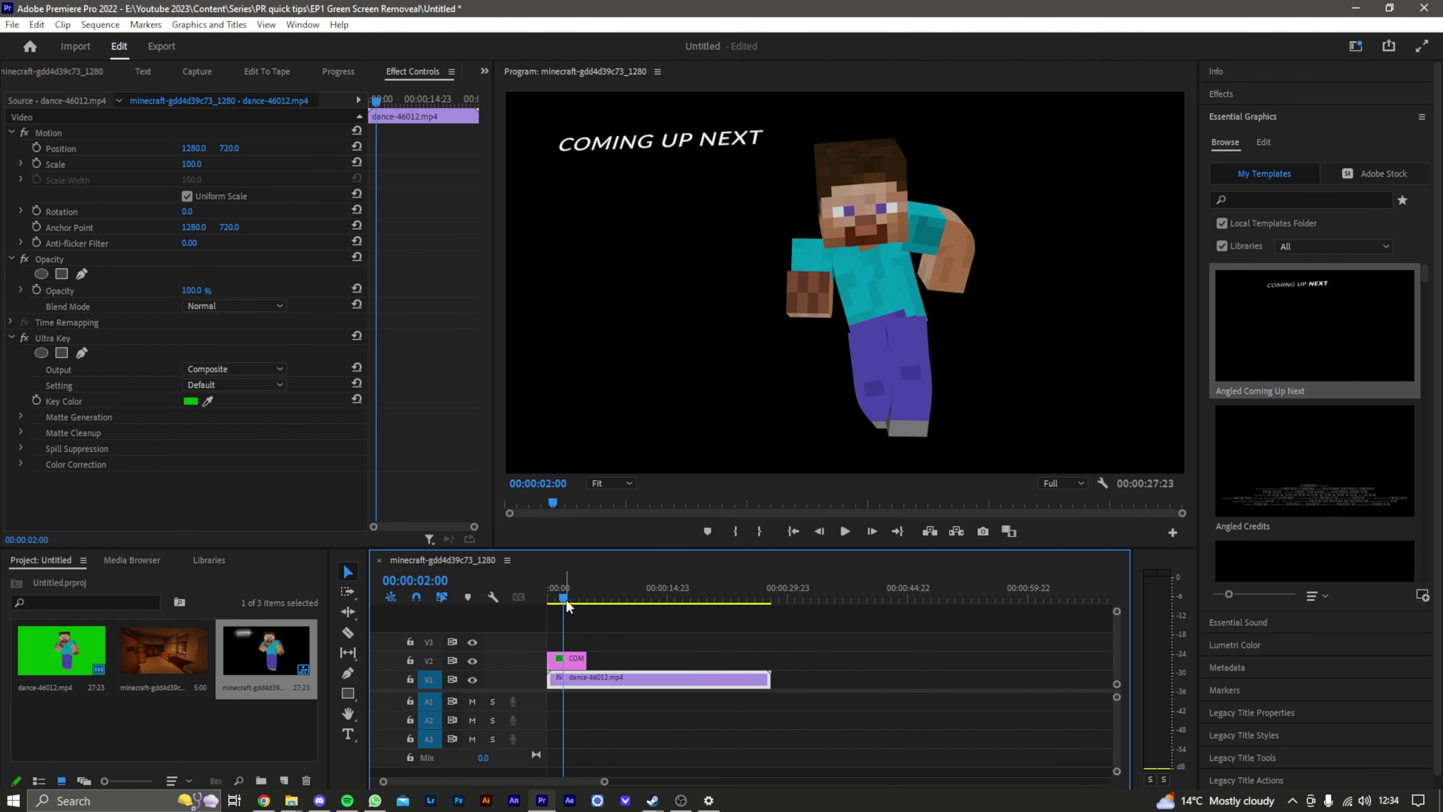
{"action": "key", "text": "space"}
{"action": "key", "text": "Home"}
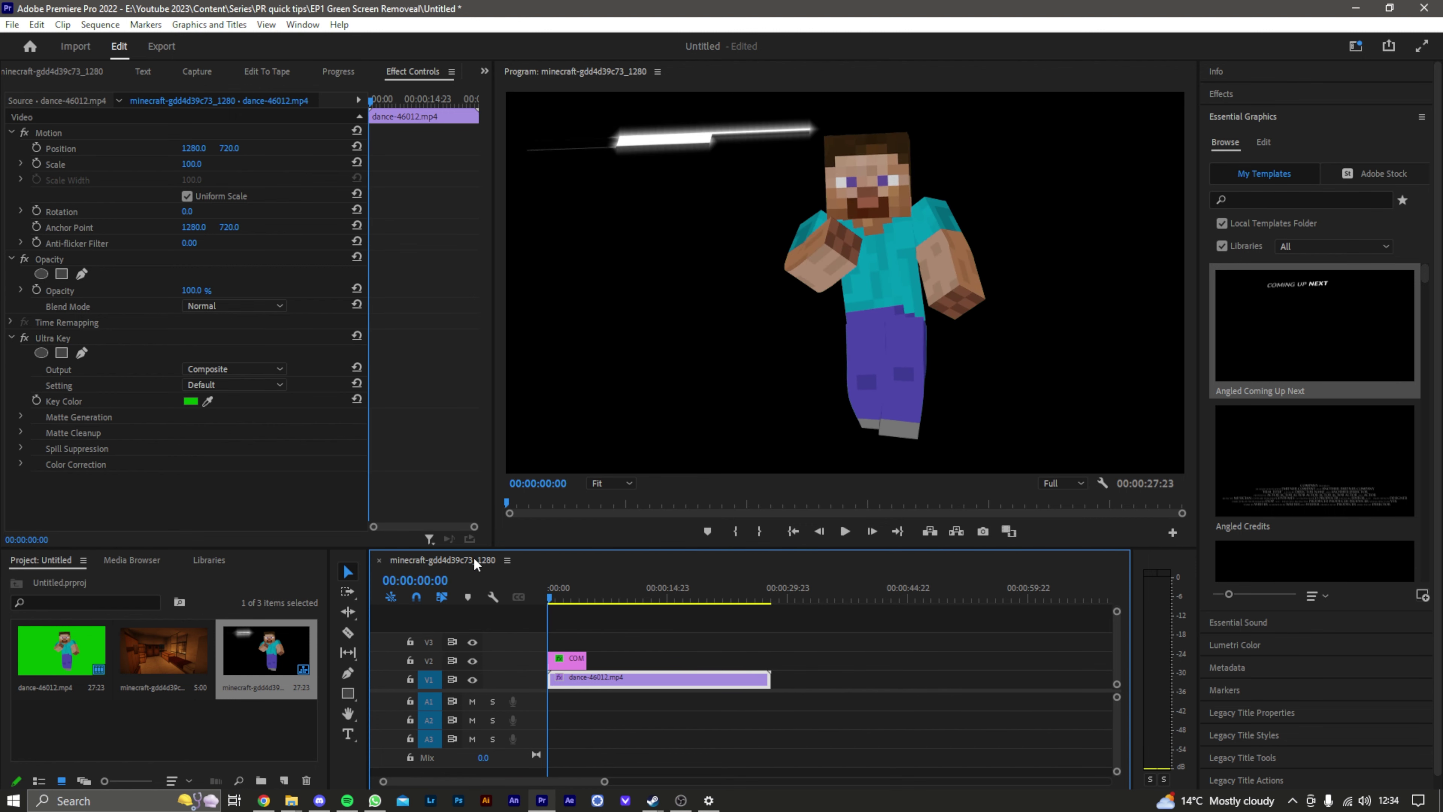
{"action": "key", "text": "space"}
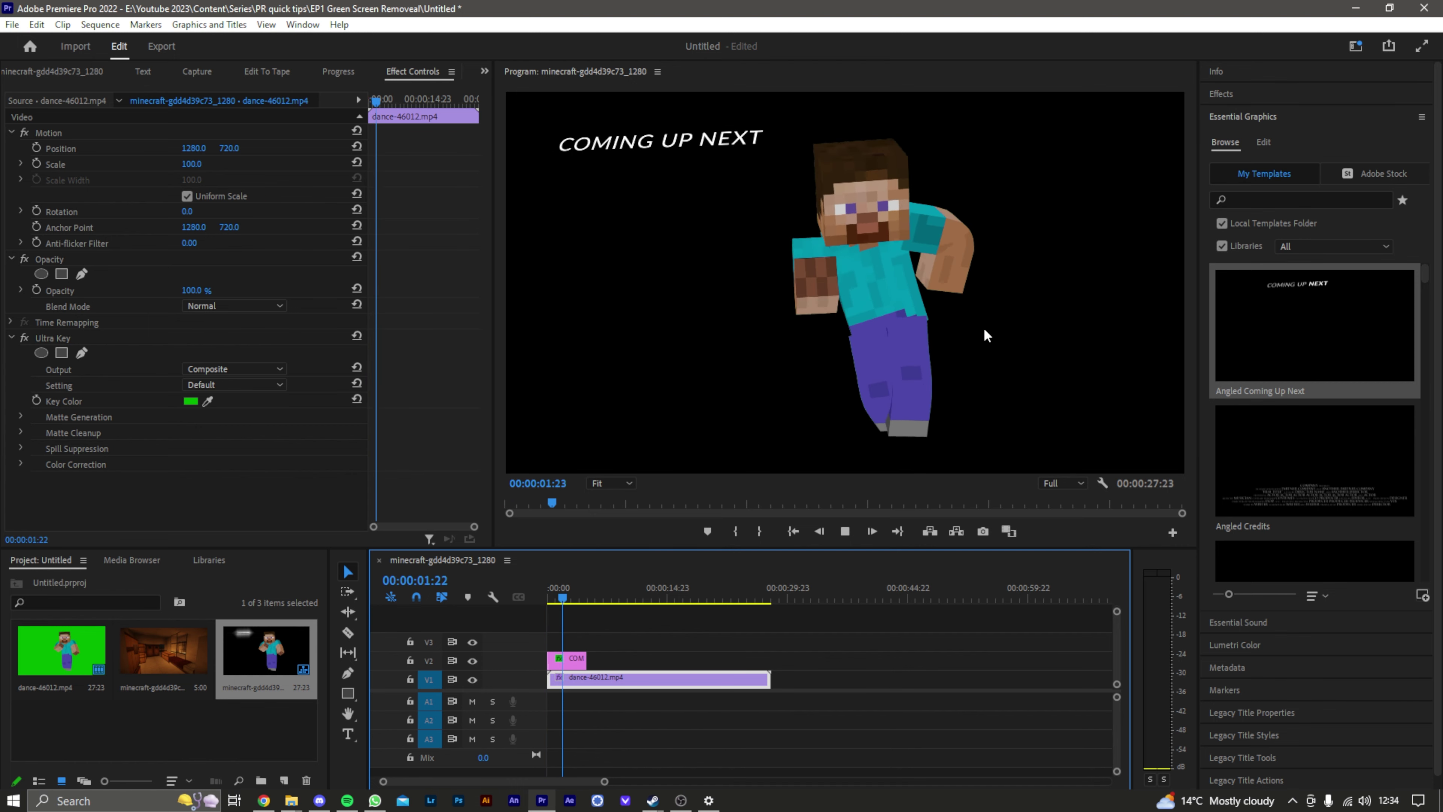
{"action": "key", "text": "space"}
- Browse the Adobe Stock graphics templates through page 14 and filter them to free ones
{"action": "left_click", "coordinate": [1363, 173]}
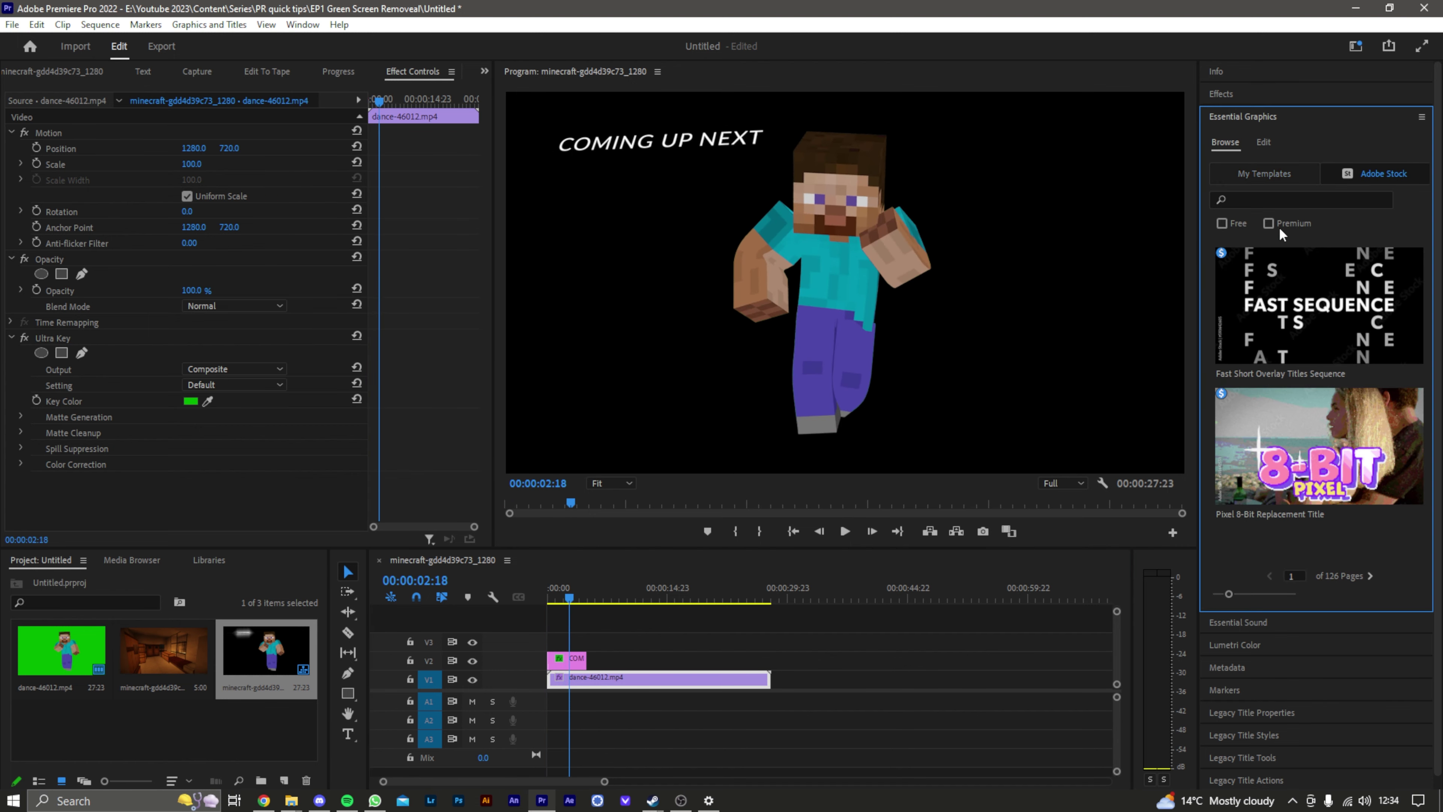
{"action": "scroll", "coordinate": [1404, 401], "scroll_direction": "down", "scroll_amount": 1}
{"action": "left_click", "coordinate": [1371, 556]}
{"action": "left_click", "coordinate": [1371, 557]}
{"action": "left_click", "coordinate": [1370, 556]}
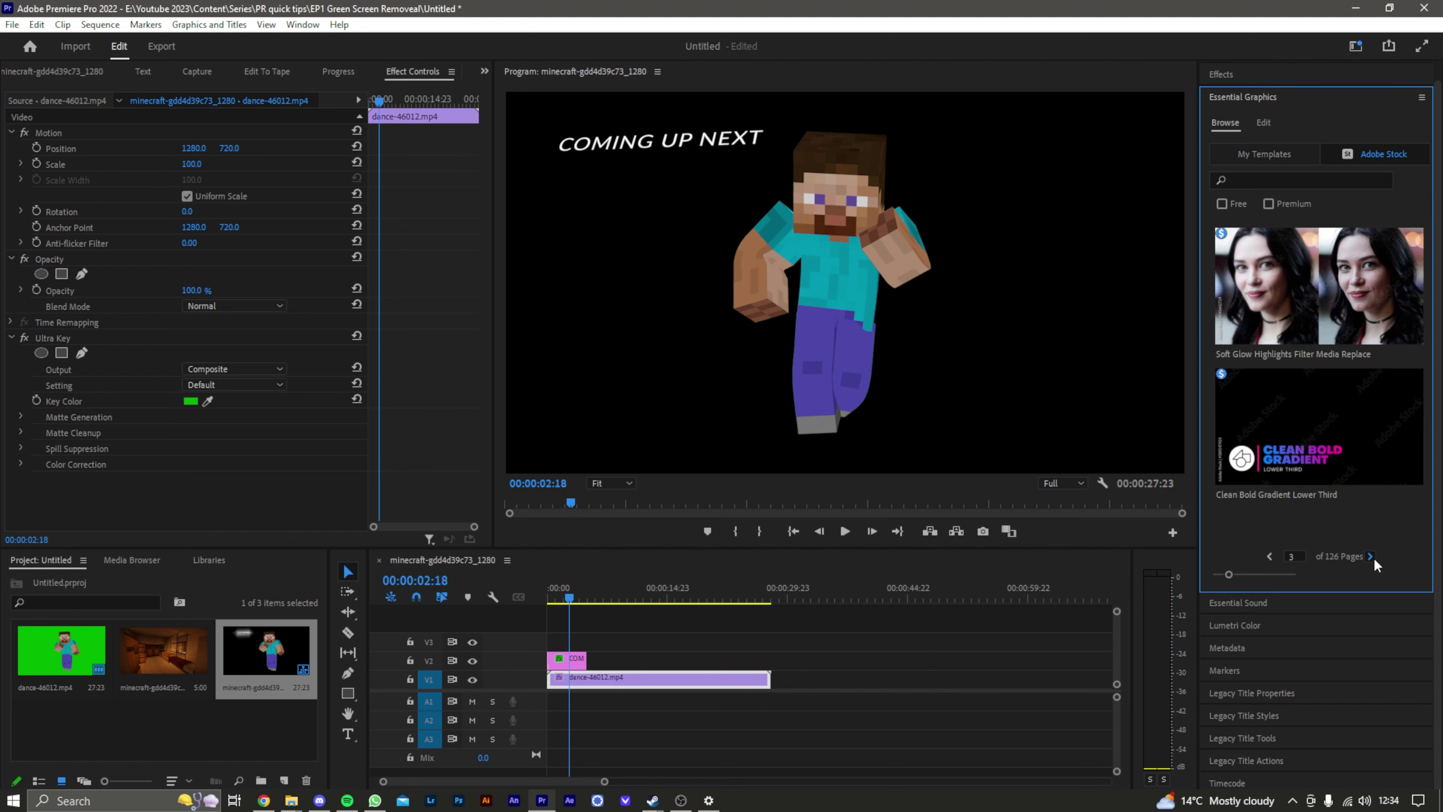
{"action": "left_click", "coordinate": [1370, 557]}
{"action": "left_click", "coordinate": [1370, 557]}
{"action": "left_click", "coordinate": [1371, 556]}
{"action": "left_click", "coordinate": [1370, 557]}
{"action": "left_click", "coordinate": [1371, 556]}
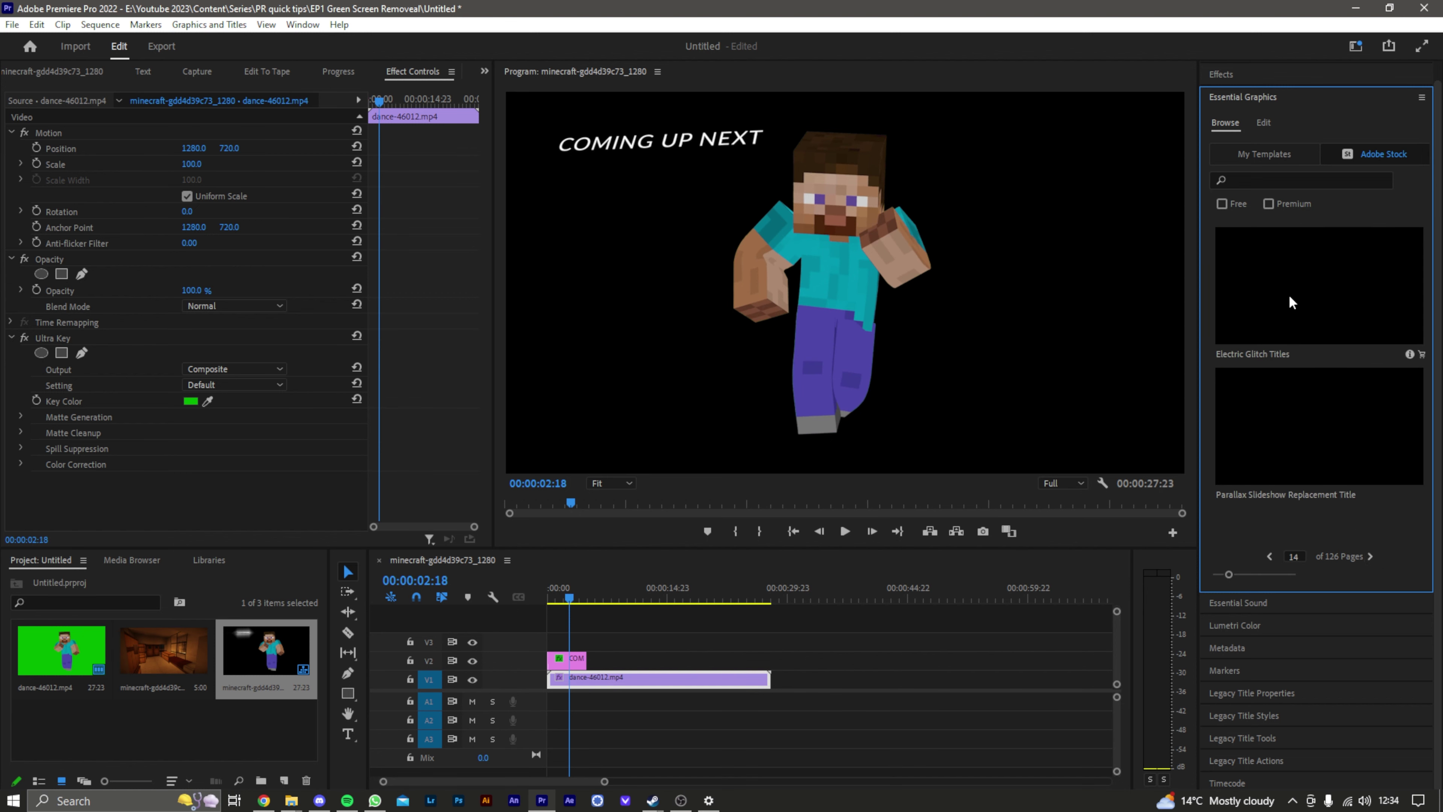
{"action": "left_click", "coordinate": [1266, 157]}
{"action": "left_click", "coordinate": [1378, 154]}
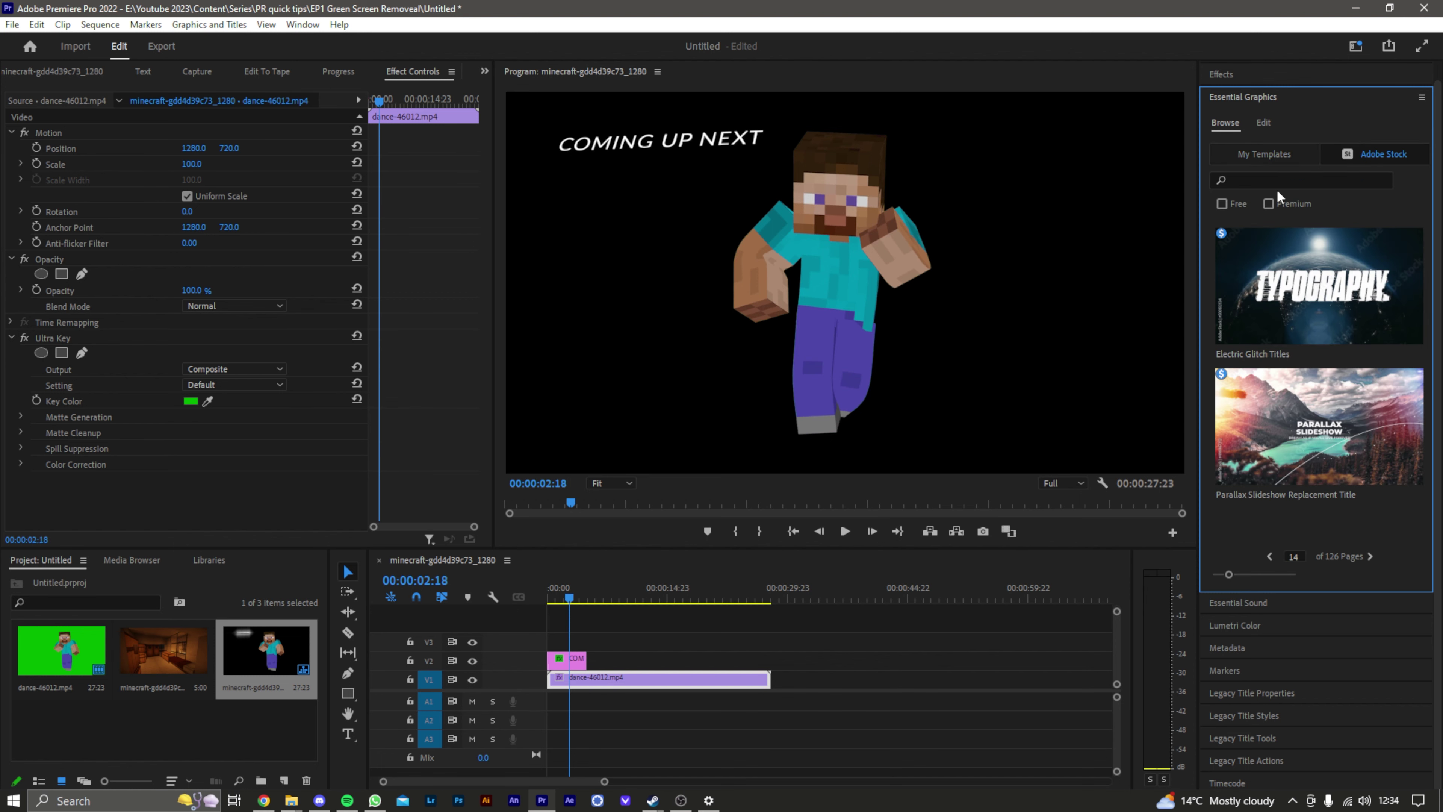
{"action": "left_click", "coordinate": [1242, 204]}
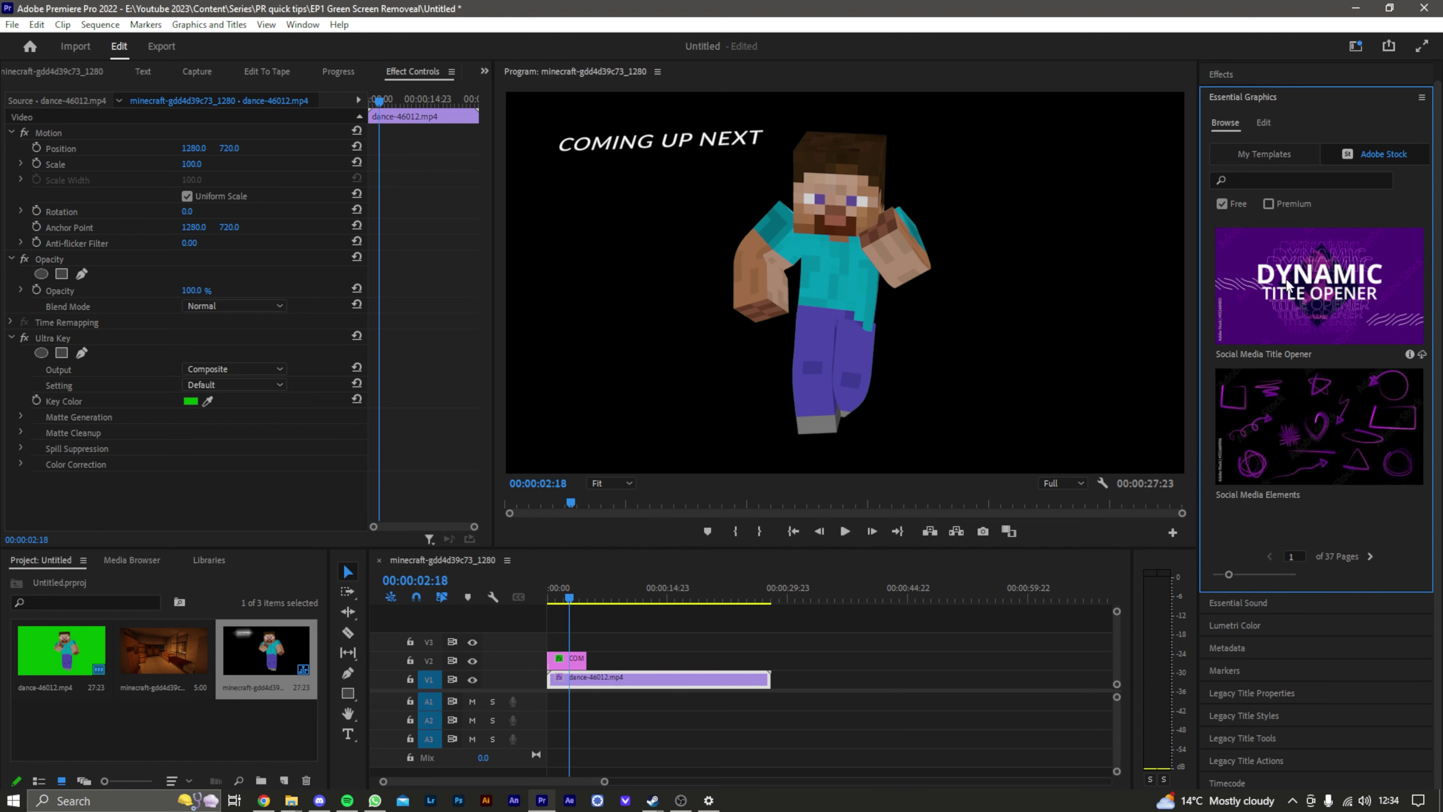
- Return to the local templates and delete the Coming Up Next graphic from track V2
{"action": "left_click", "coordinate": [1270, 165]}
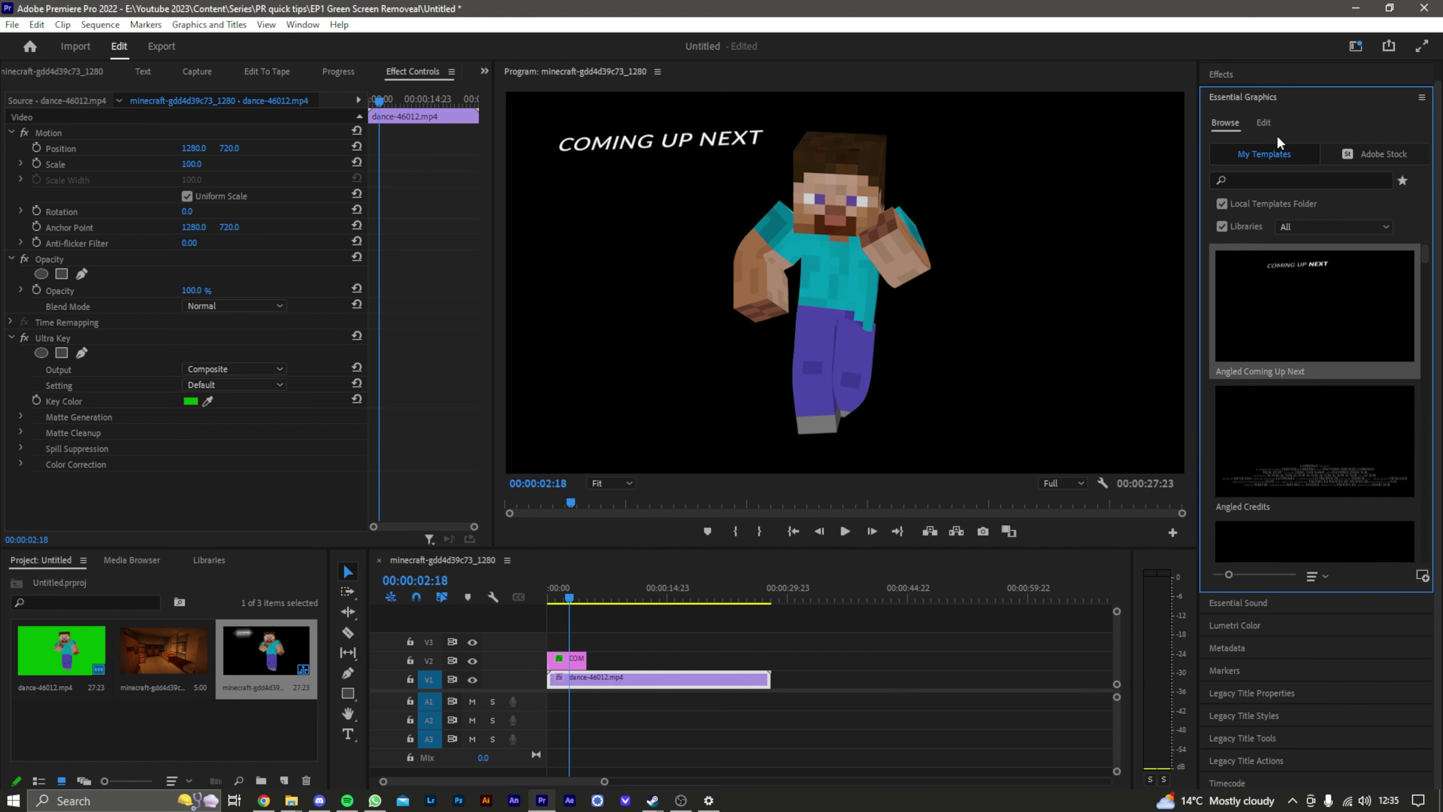
{"action": "left_click", "coordinate": [561, 658]}
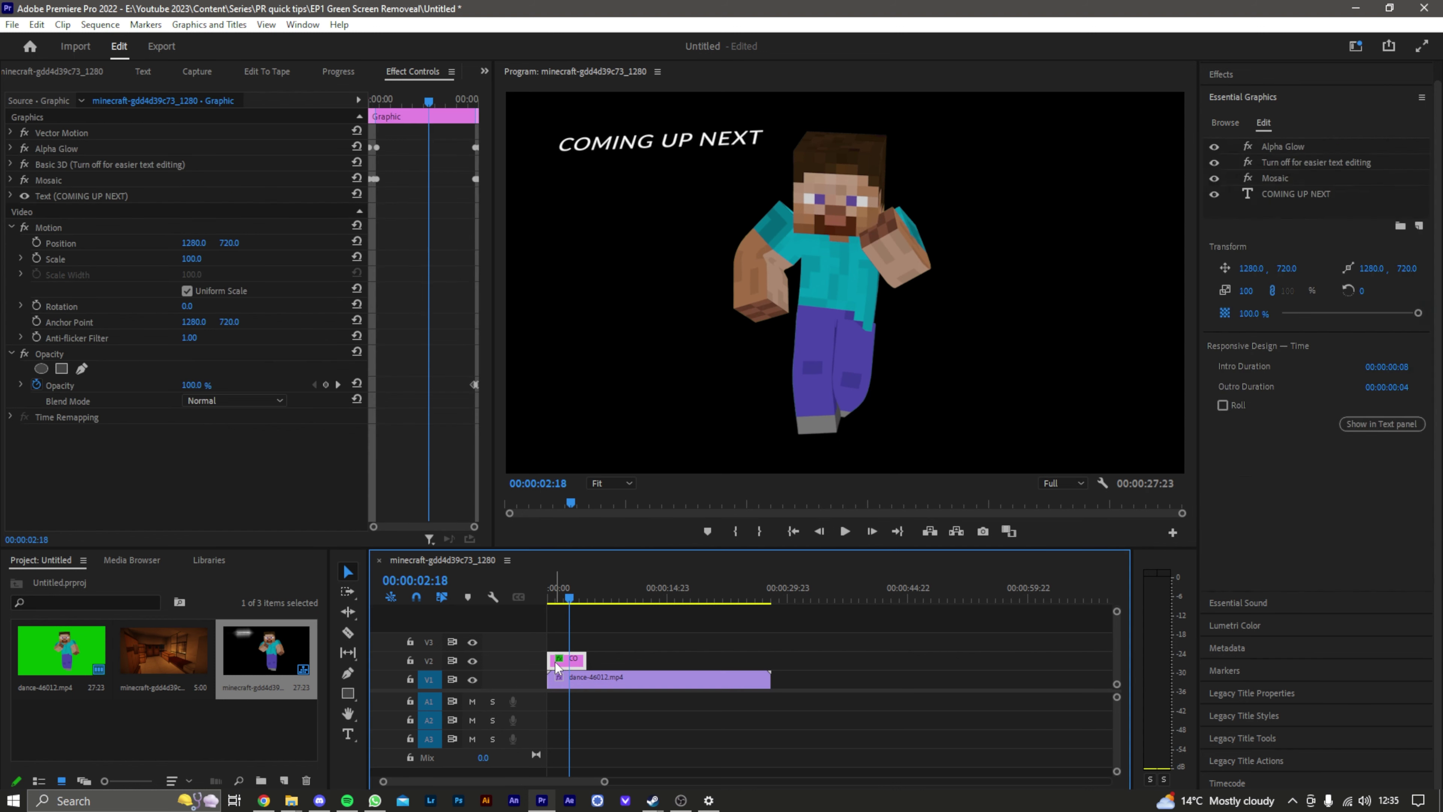
{"action": "key", "text": "Delete"}
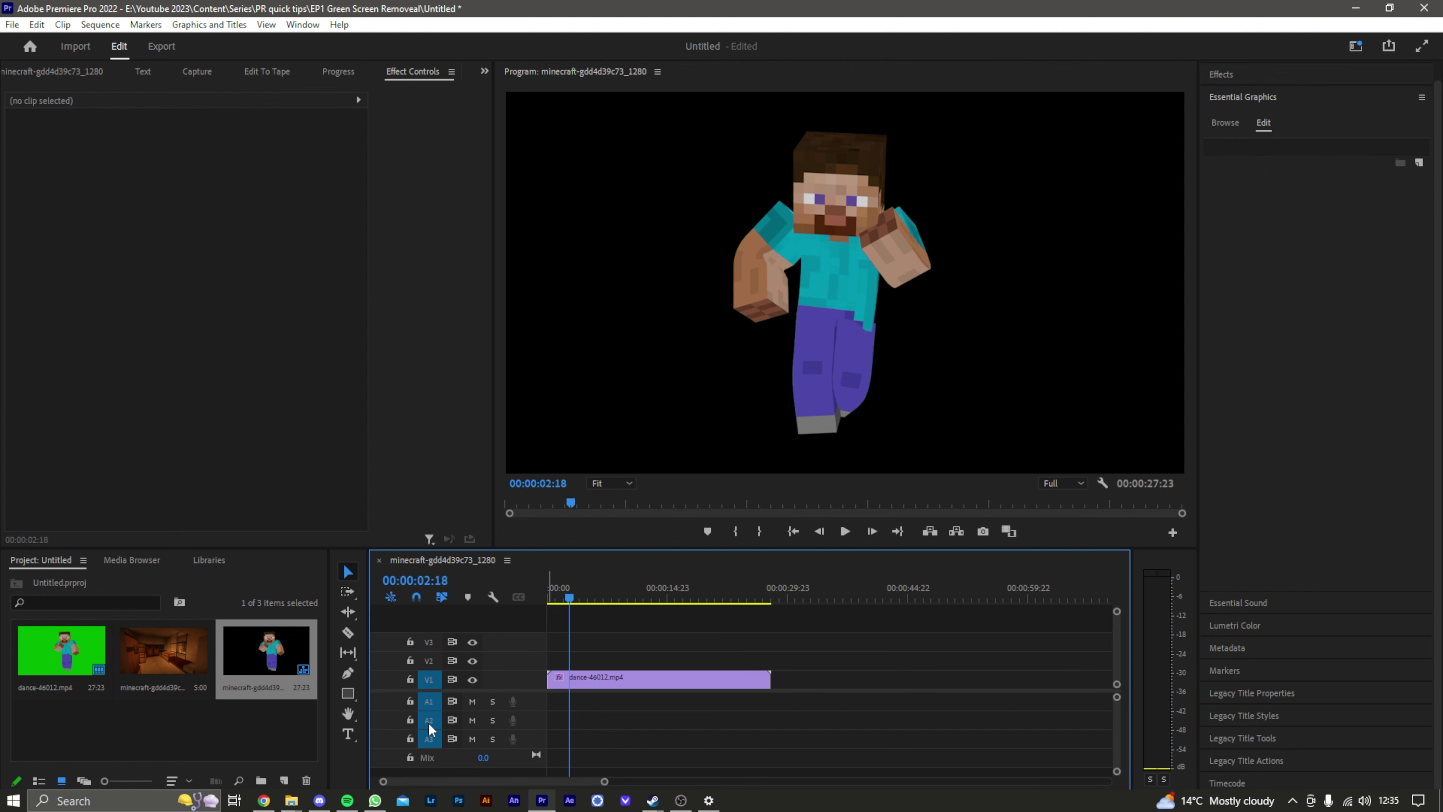
- Add the text "Hi, My name is Steve" near the lower edge of the video frame with the Type tool at 00:00:02:18
{"action": "left_click", "coordinate": [349, 736]}
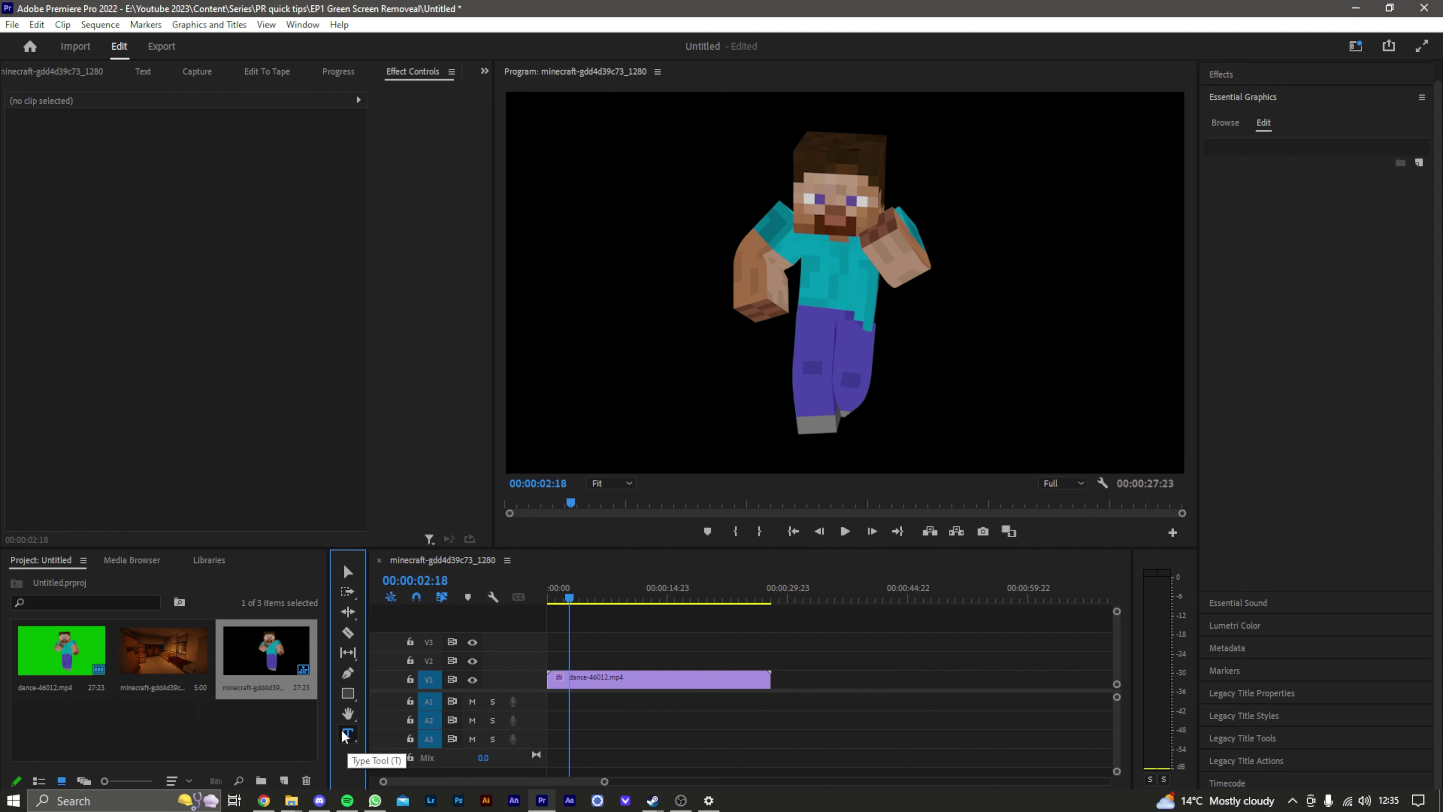
{"action": "left_click", "coordinate": [610, 425]}
{"action": "left_click", "coordinate": [610, 424]}
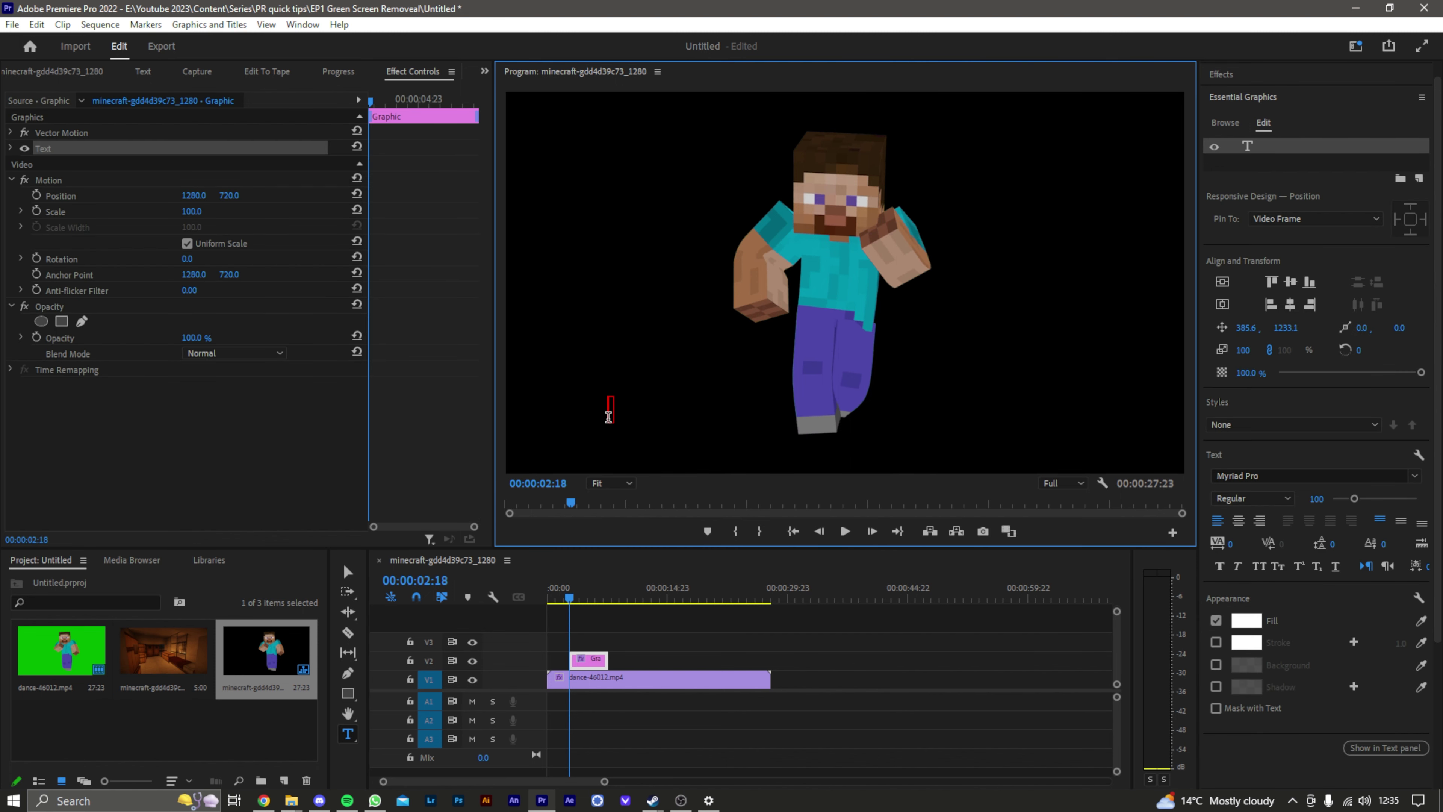
{"action": "type", "text": "Hi,"}
{"action": "type", "text": " My name is"}
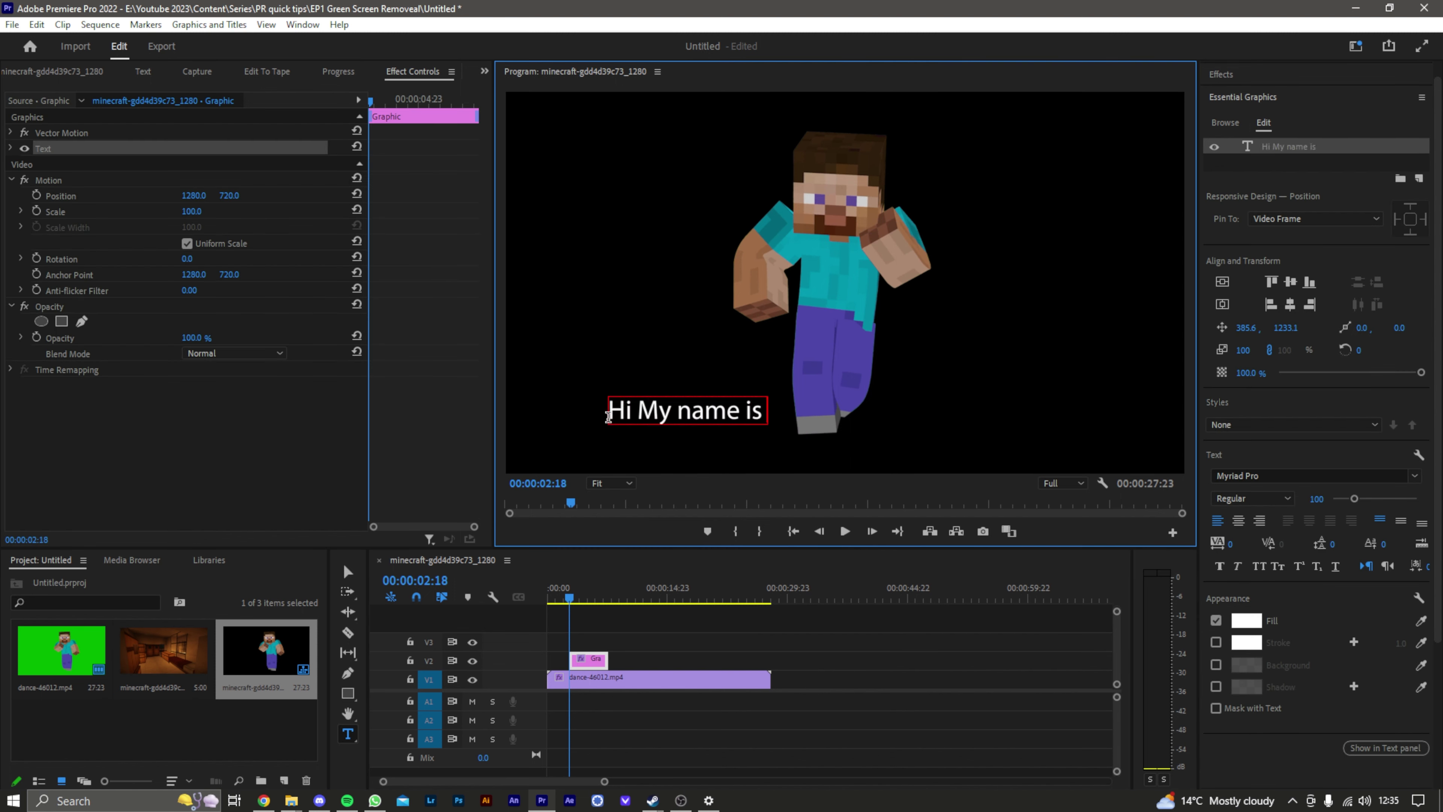
{"action": "type", "text": " Steve"}
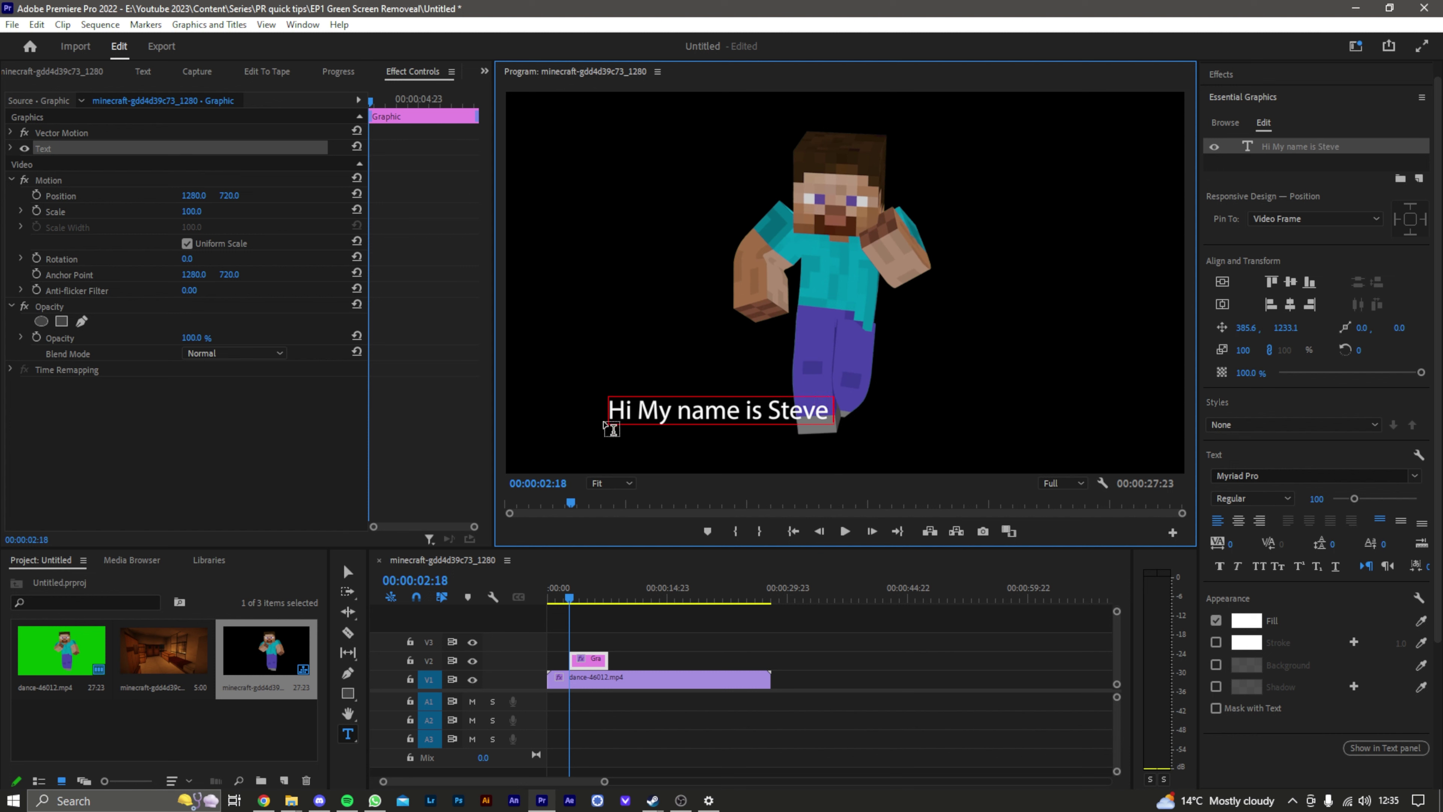
{"action": "left_click", "coordinate": [632, 411]}
{"action": "type", "text": ","}
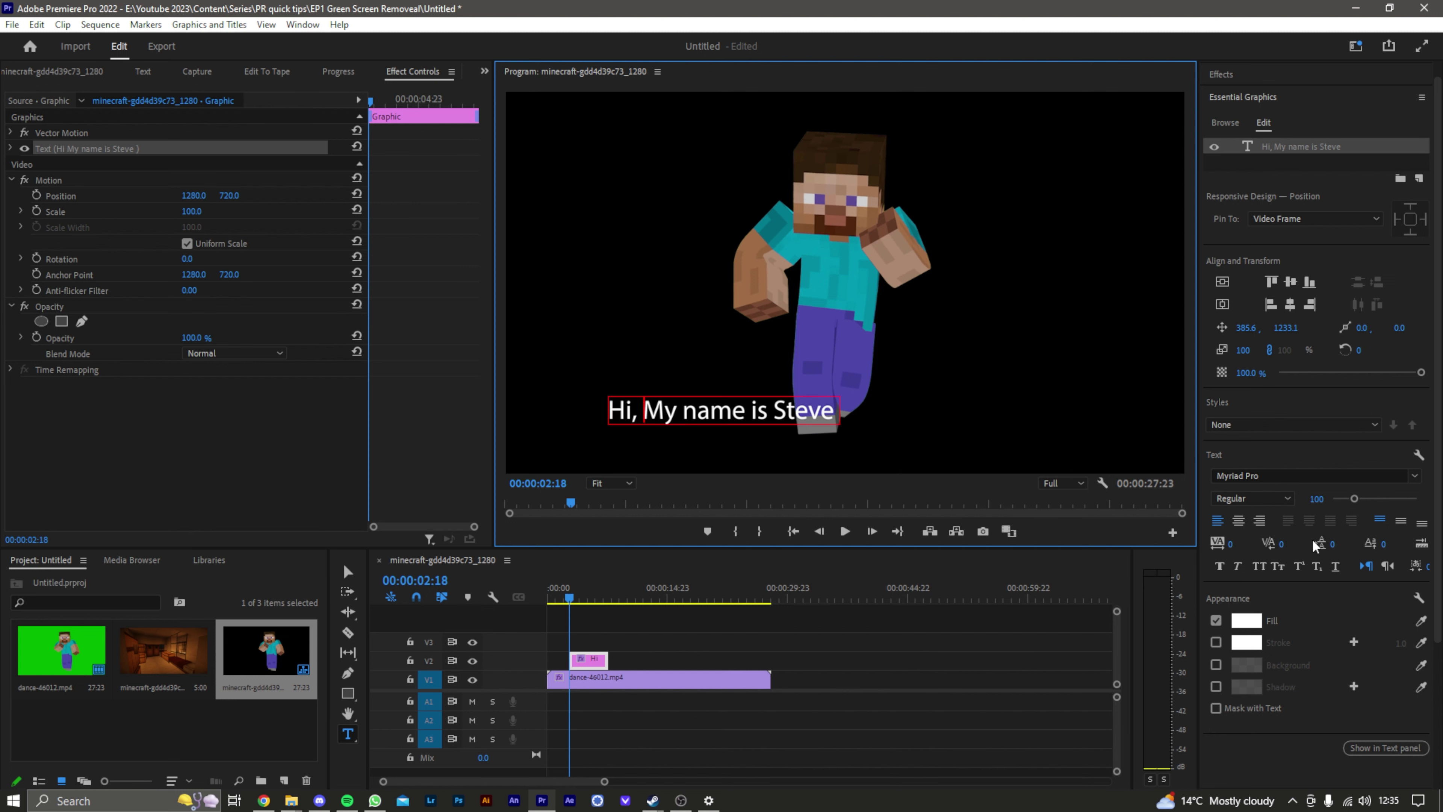
- Move the text to the right, to about 541.6, 1239.1, and set its font style to Bold
{"action": "left_click", "coordinate": [347, 569]}
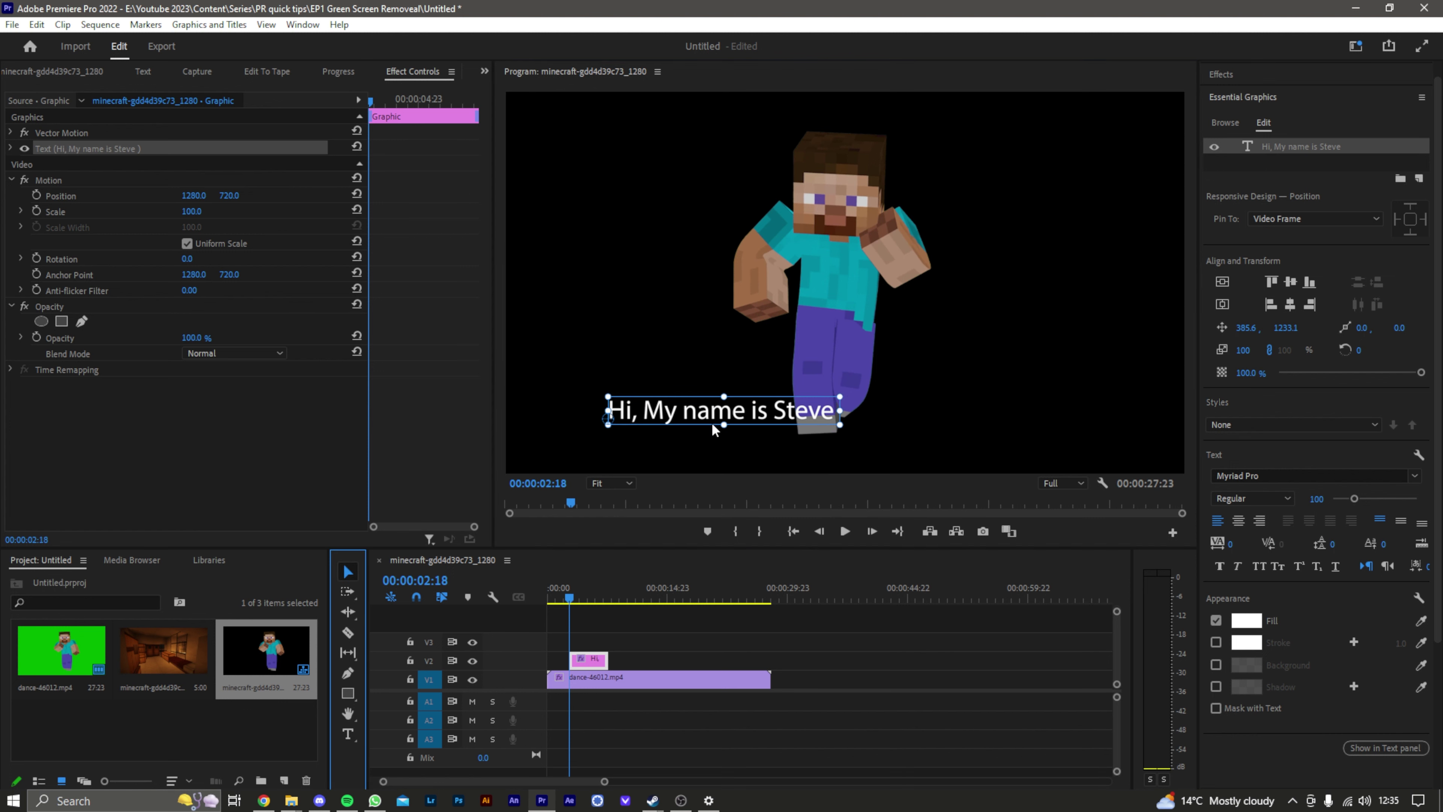
{"action": "left_click_drag", "start_coordinate": [714, 429], "coordinate": [756, 431]}
{"action": "double_click", "coordinate": [756, 421]}
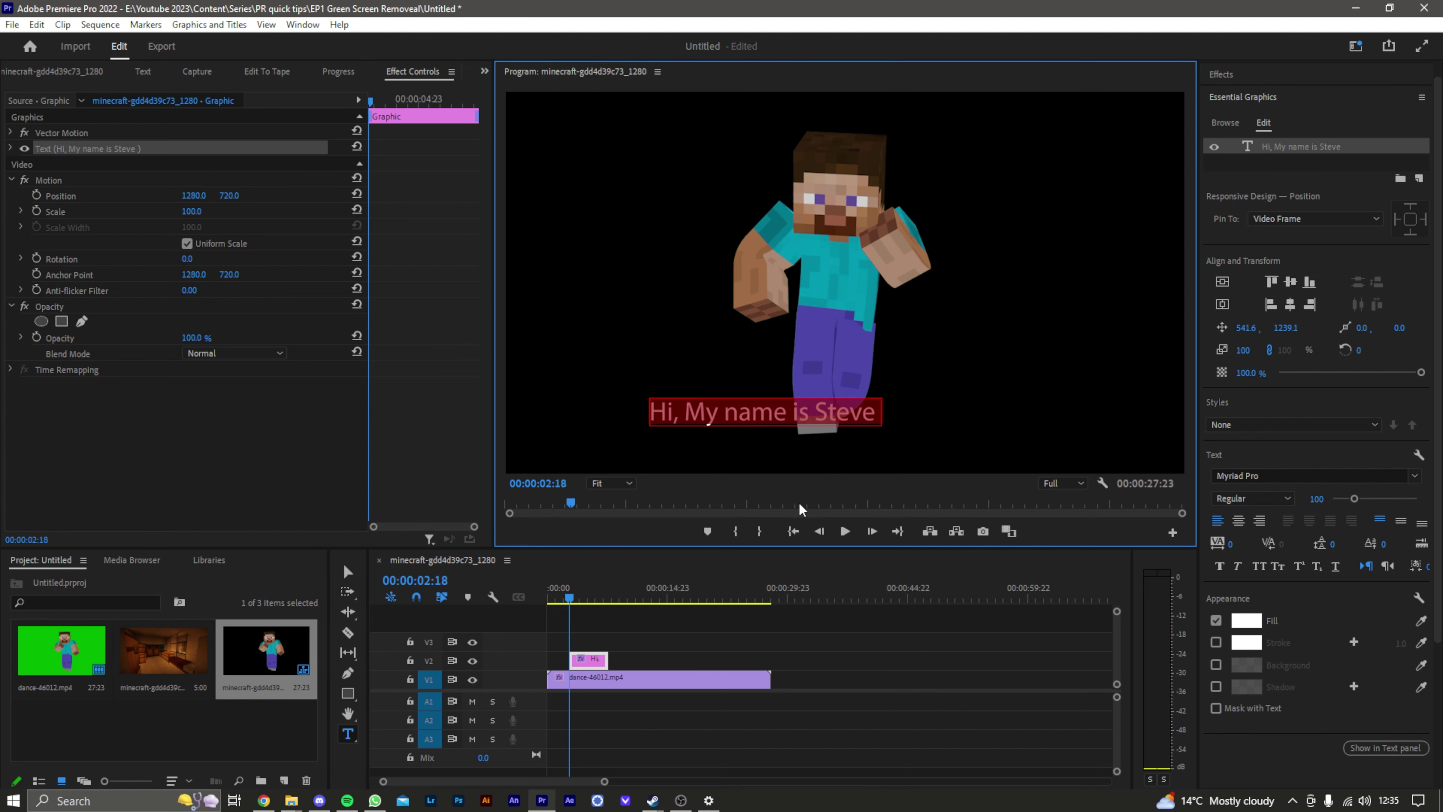
{"action": "left_click", "coordinate": [1278, 501]}
{"action": "left_click", "coordinate": [1280, 555]}
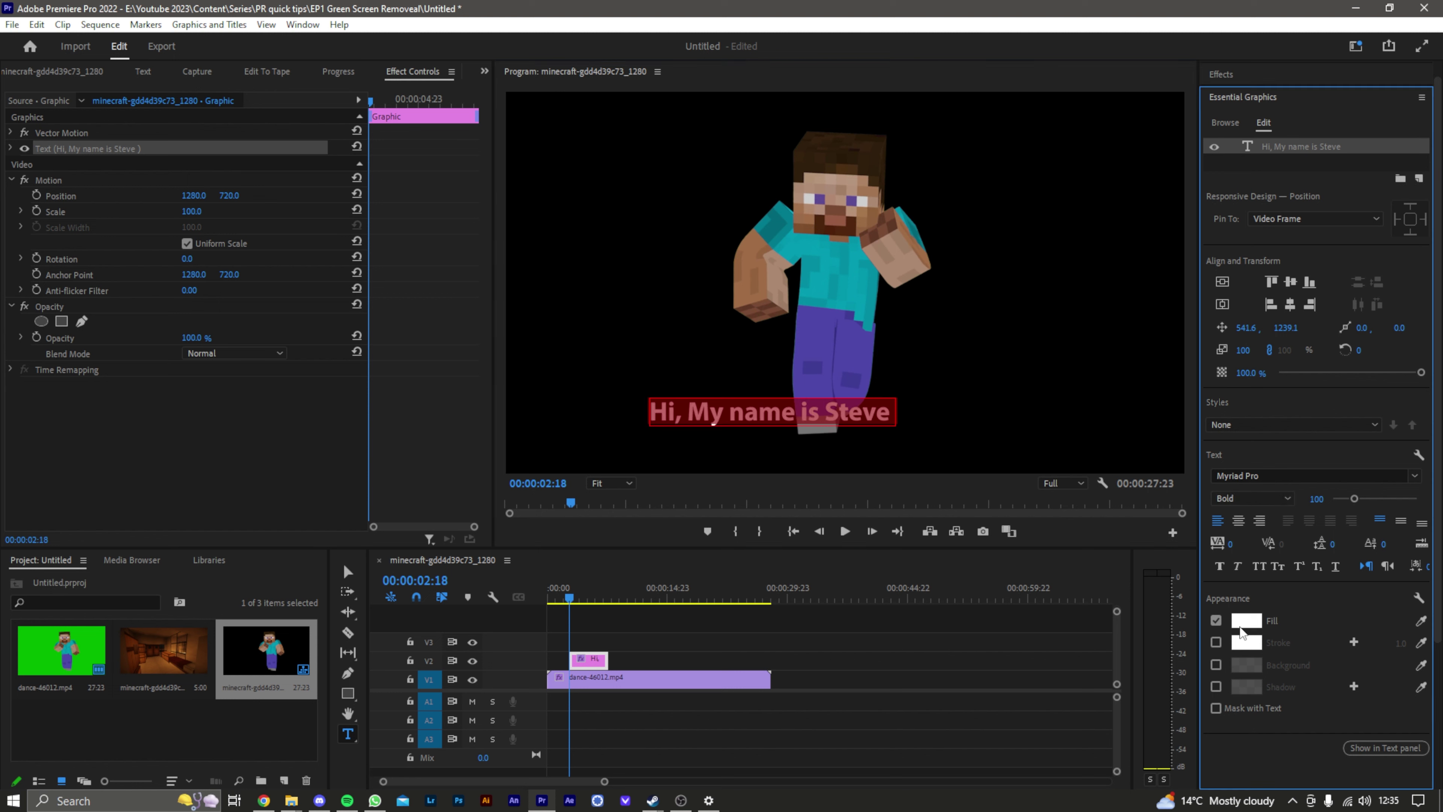
- Keep the text's white fill and give it a black stroke with a width of 10
{"action": "left_click", "coordinate": [1242, 626]}
{"action": "left_click", "coordinate": [902, 273]}
{"action": "left_click", "coordinate": [1214, 642]}
{"action": "left_click", "coordinate": [1246, 643]}
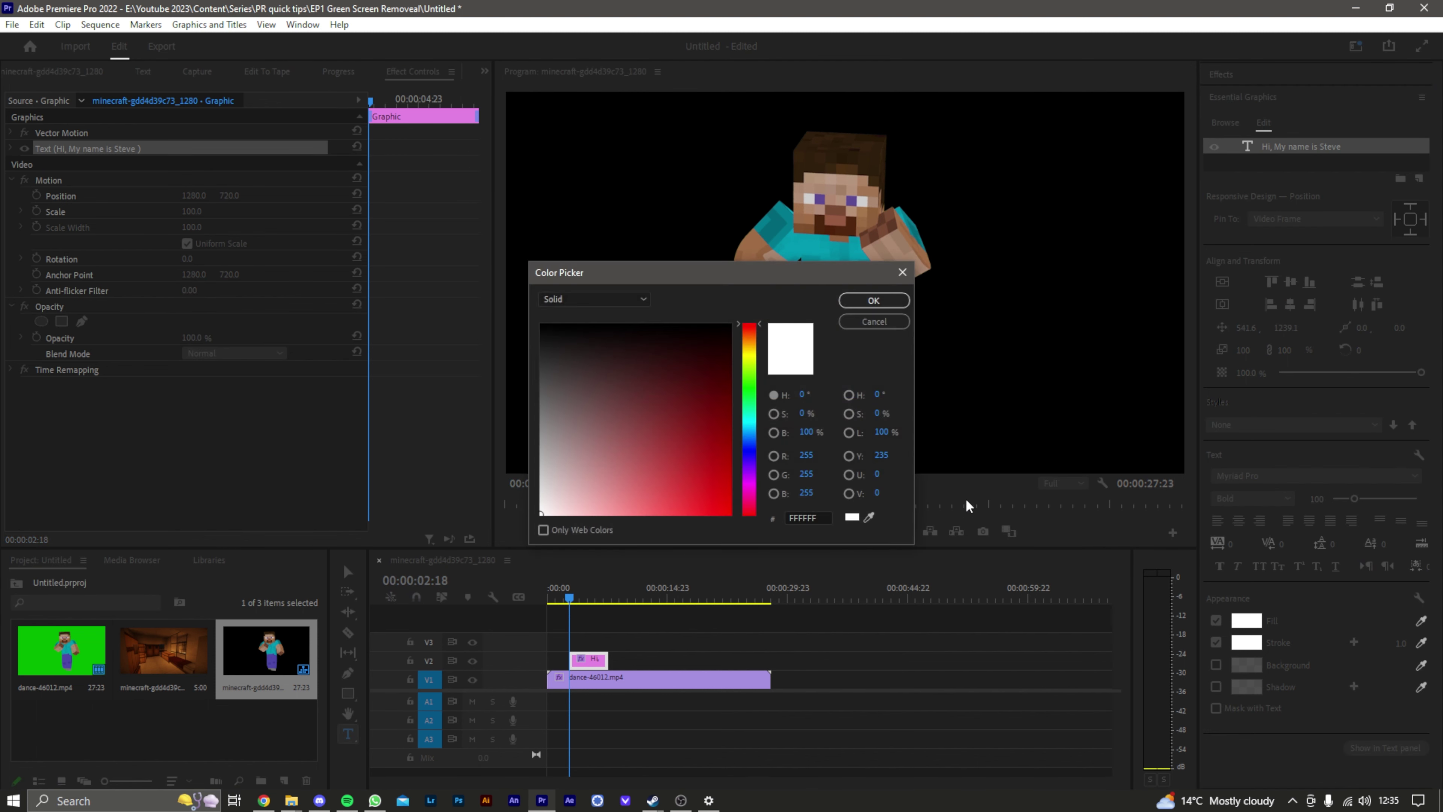
{"action": "left_click", "coordinate": [873, 301]}
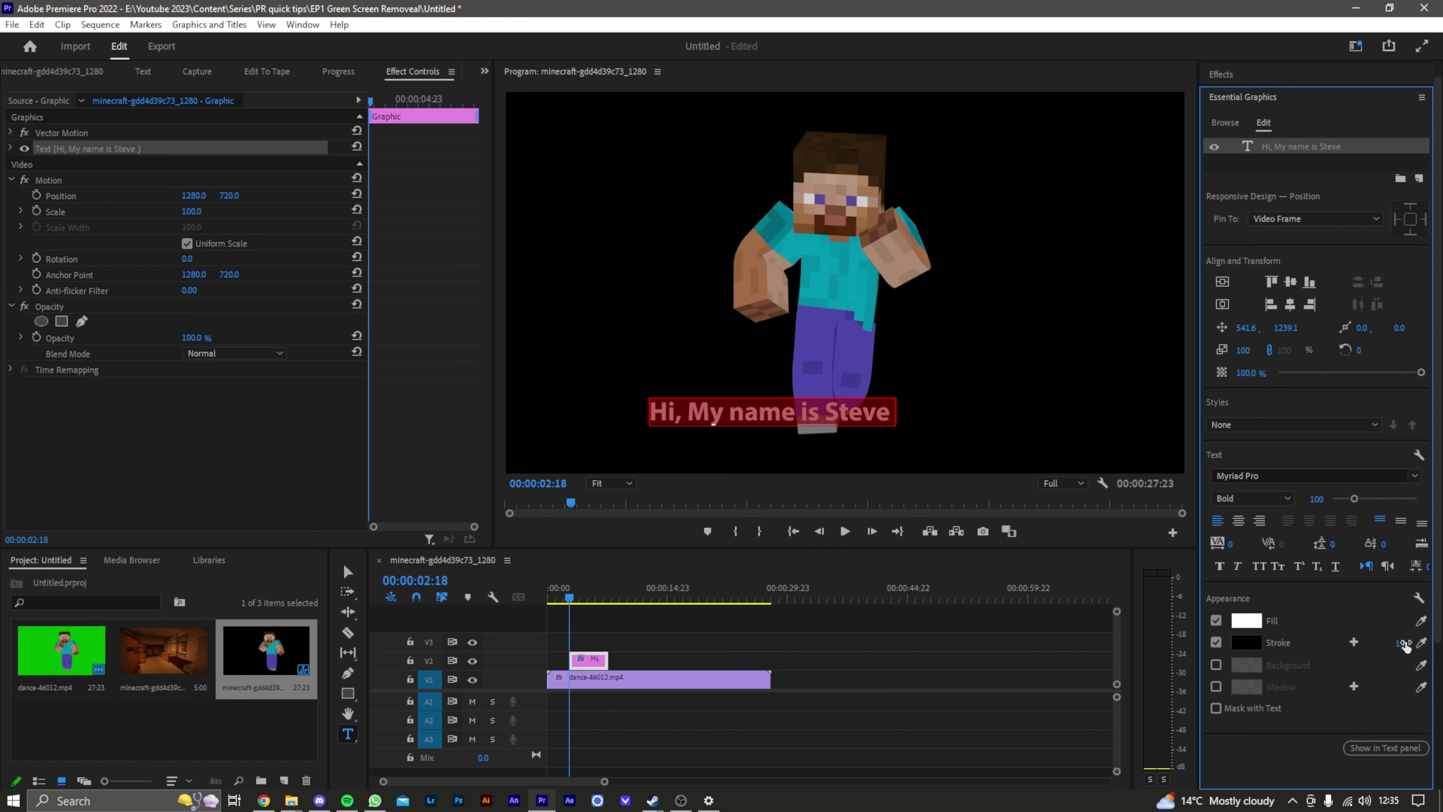
{"action": "left_click", "coordinate": [1402, 643]}
{"action": "type", "text": "0"}
{"action": "key", "text": "Return"}
- Enlarge the title so it spans most of the lower part of the video frame, and deselect it
{"action": "left_click", "coordinate": [349, 572]}
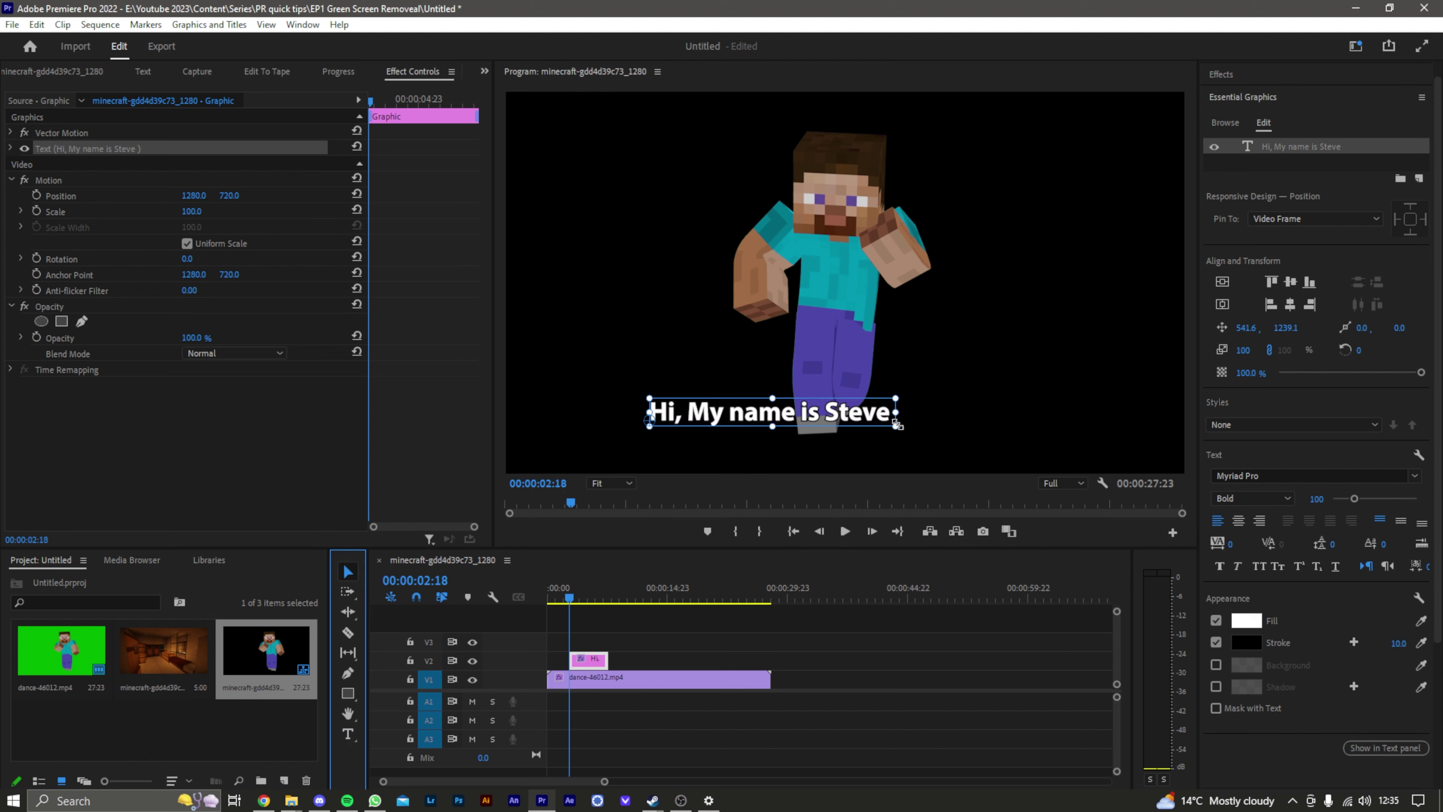
{"action": "left_click_drag", "start_coordinate": [898, 426], "coordinate": [930, 405]}
{"action": "left_click", "coordinate": [913, 628]}
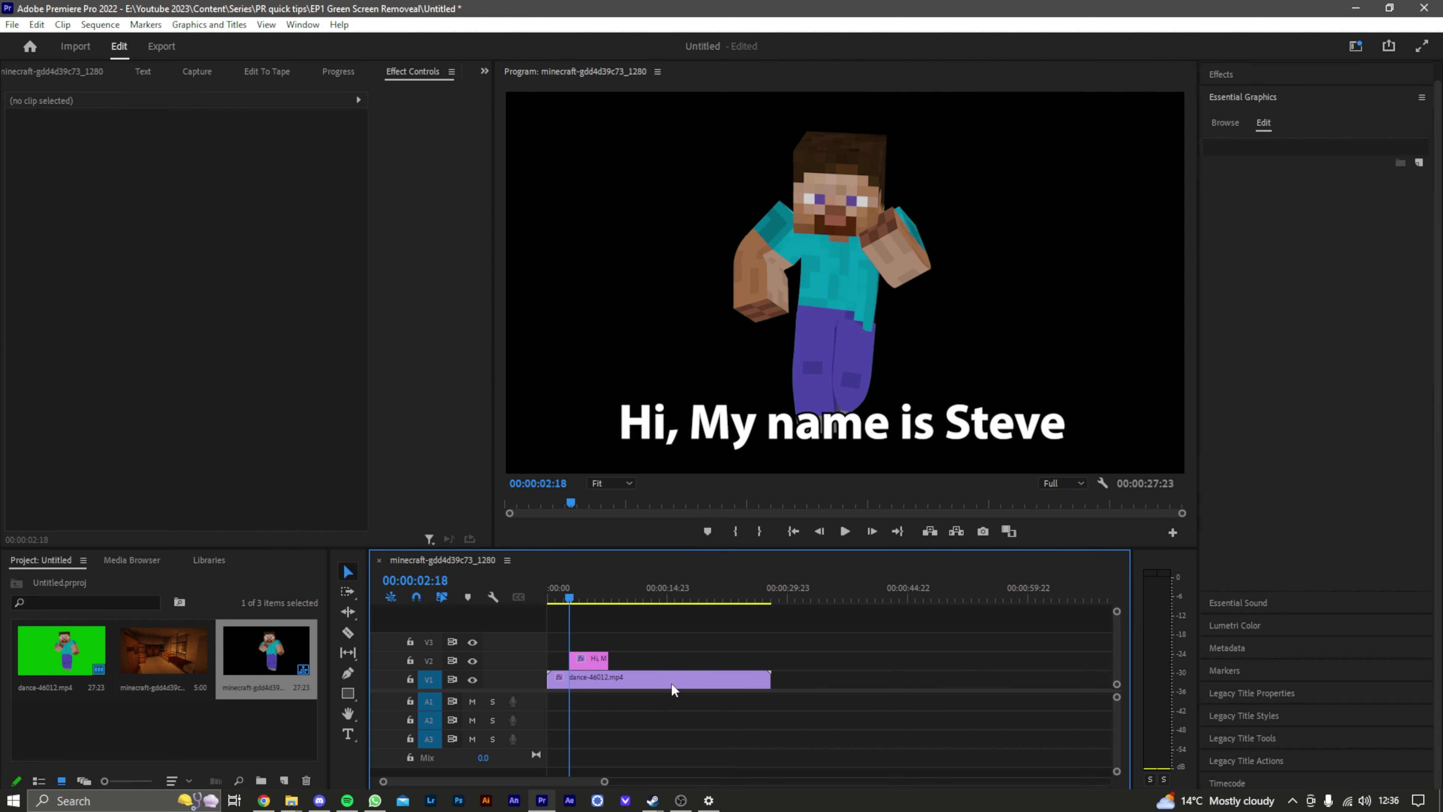
- Play the sequence from the start to preview the title over the dancing character
{"action": "key", "text": "Home"}
{"action": "key", "text": "space"}
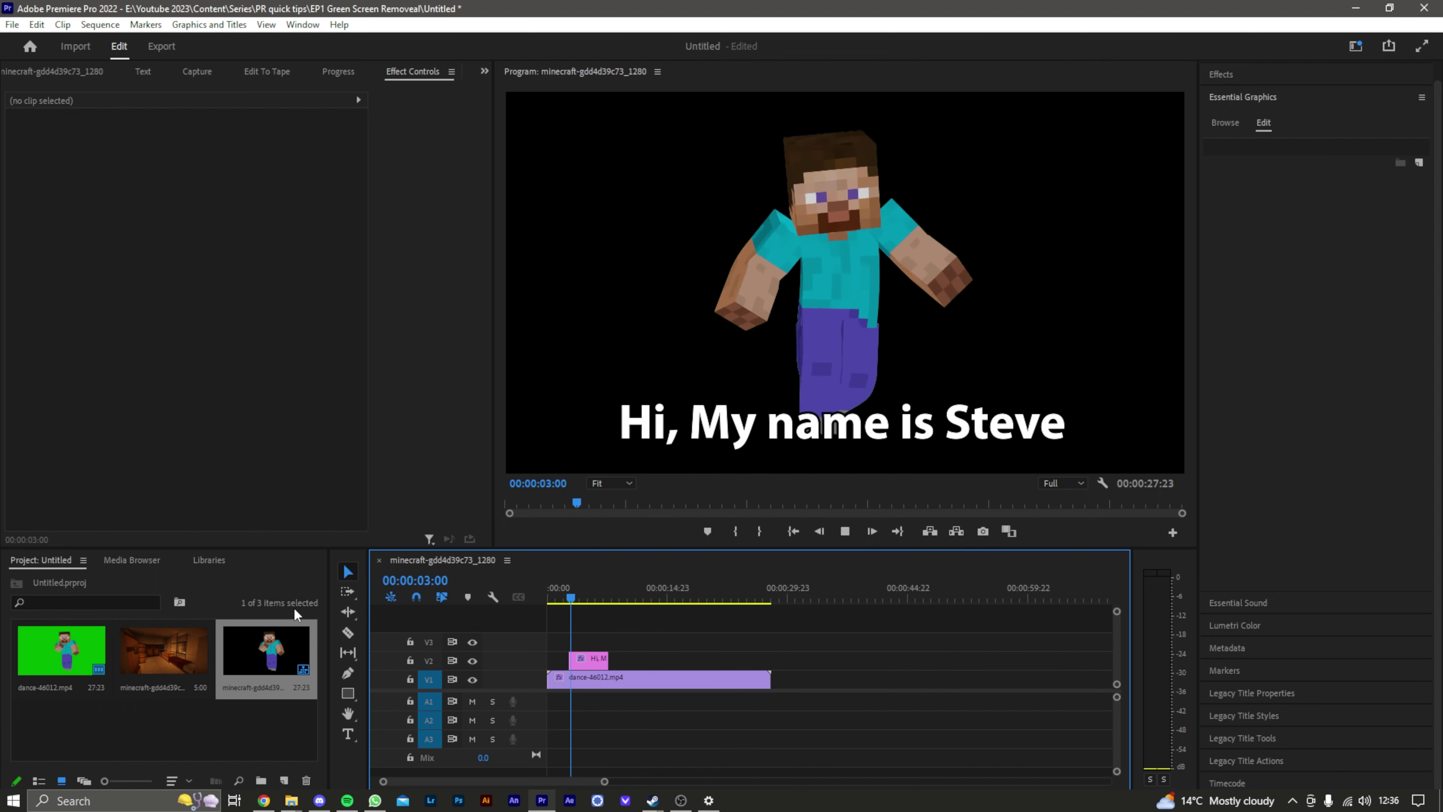
{"action": "key", "text": "space"}
- Select the title clip on V2, widen its Effect Controls keyframe area, and place the playhead at the clip's start, 00:00:02:18
{"action": "left_click_drag", "start_coordinate": [575, 611], "coordinate": [571, 612]}
{"action": "left_click", "coordinate": [593, 660]}
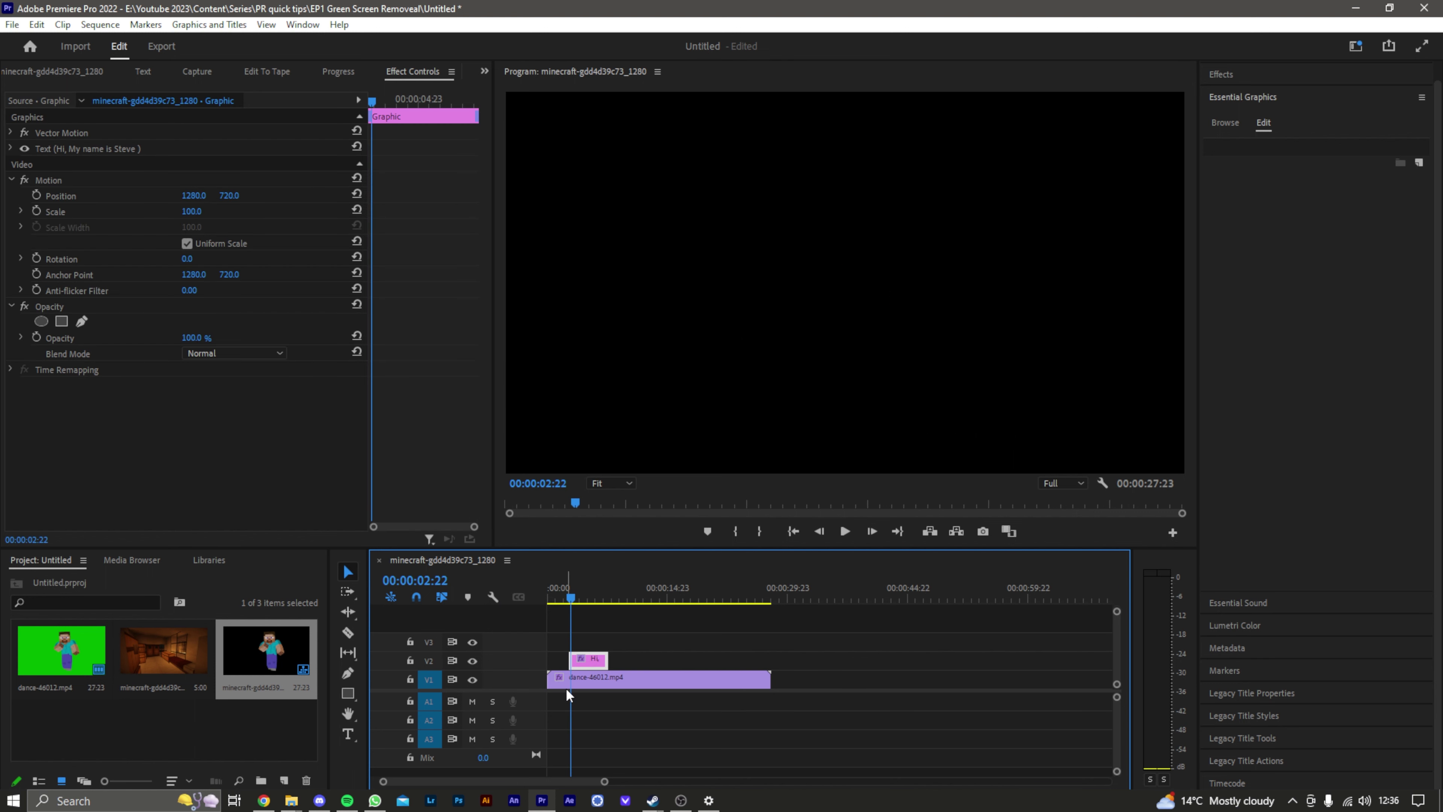
{"action": "left_click_drag", "start_coordinate": [494, 170], "coordinate": [599, 181]}
{"action": "left_click_drag", "start_coordinate": [451, 211], "coordinate": [319, 215]}
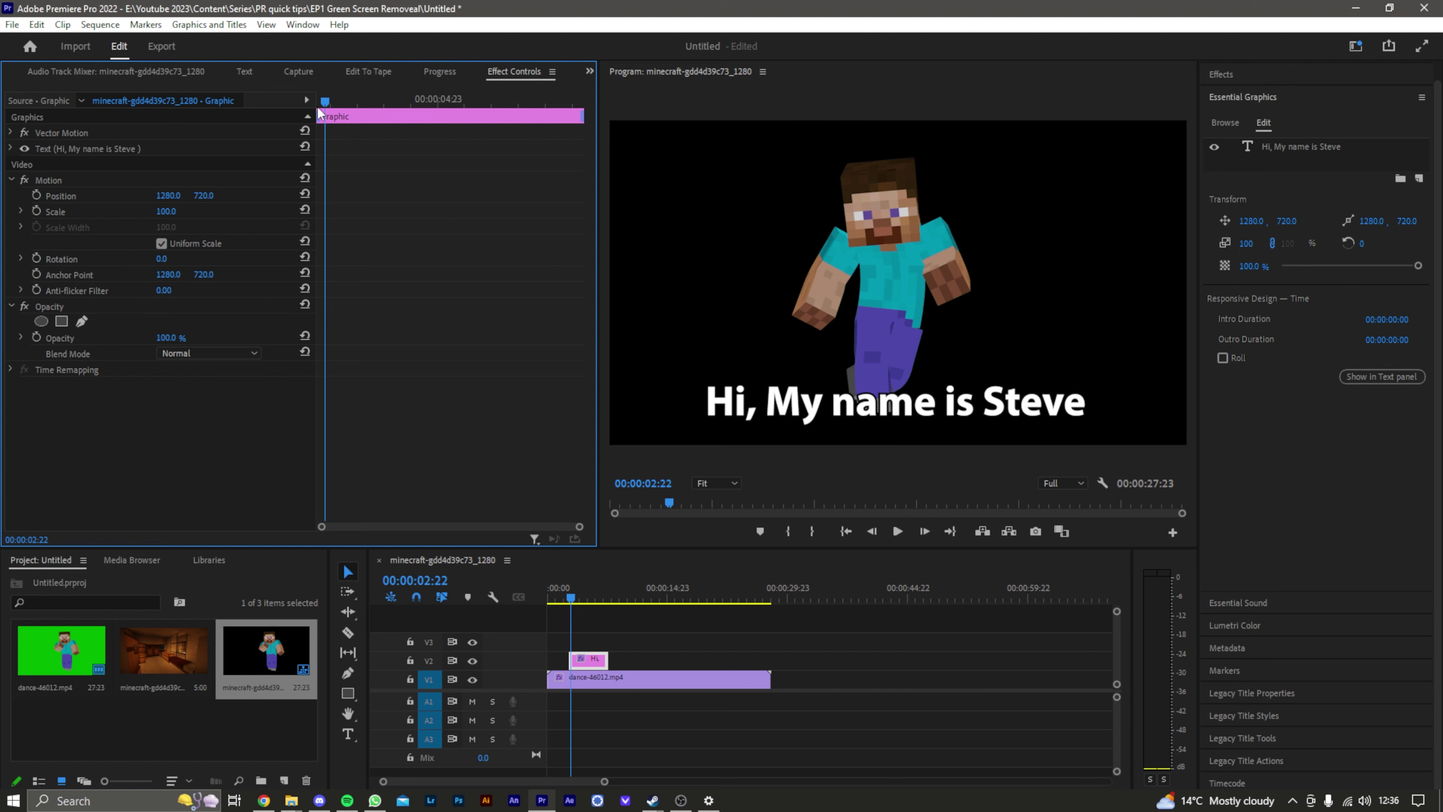
{"action": "left_click_drag", "start_coordinate": [328, 105], "coordinate": [319, 106]}
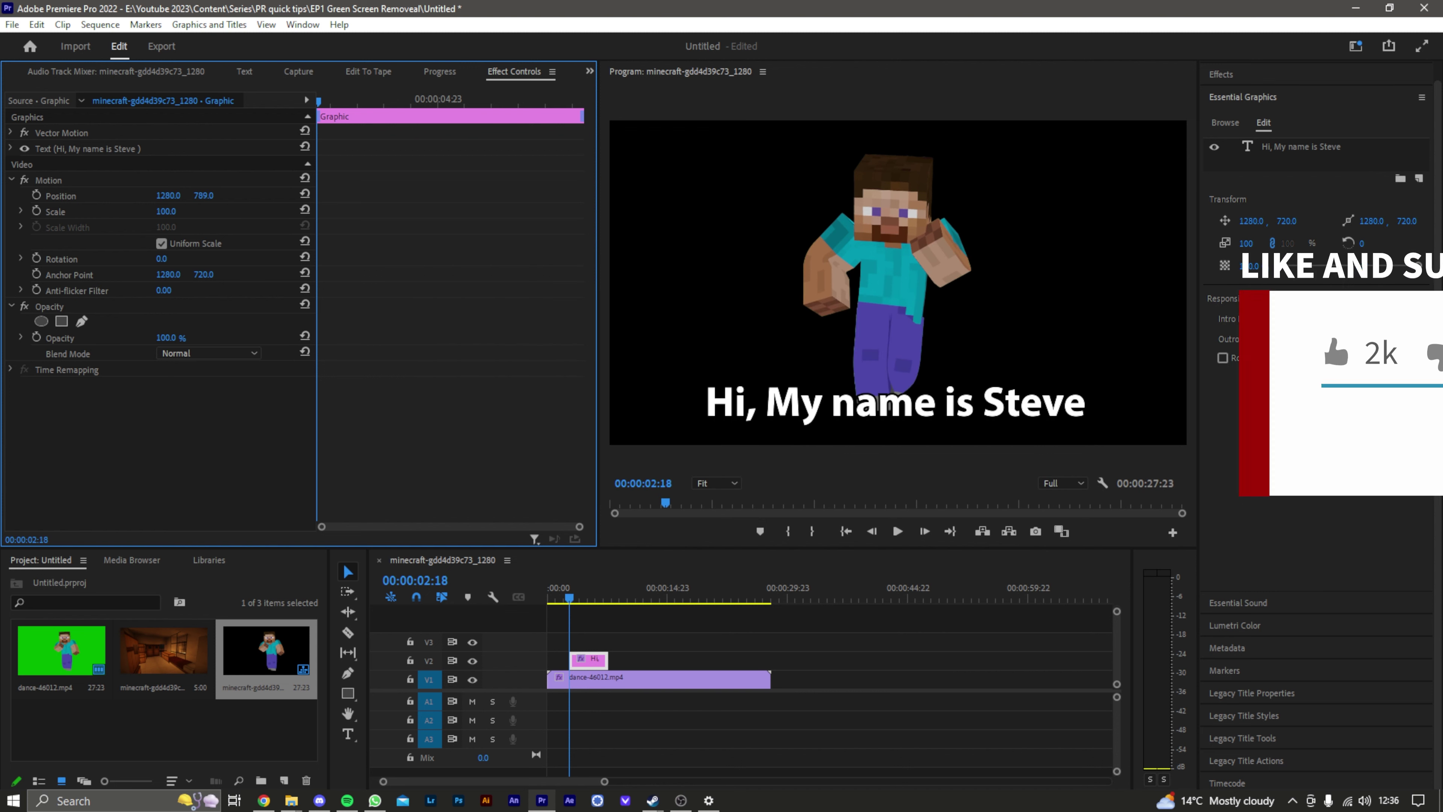
- Shift the title graphic's Motion position to 1361 horizontally and about 1008 vertically, moving the text below the visible frame
{"action": "left_click_drag", "start_coordinate": [205, 197], "coordinate": [319, 195]}
{"action": "left_click_drag", "start_coordinate": [204, 195], "coordinate": [161, 195]}
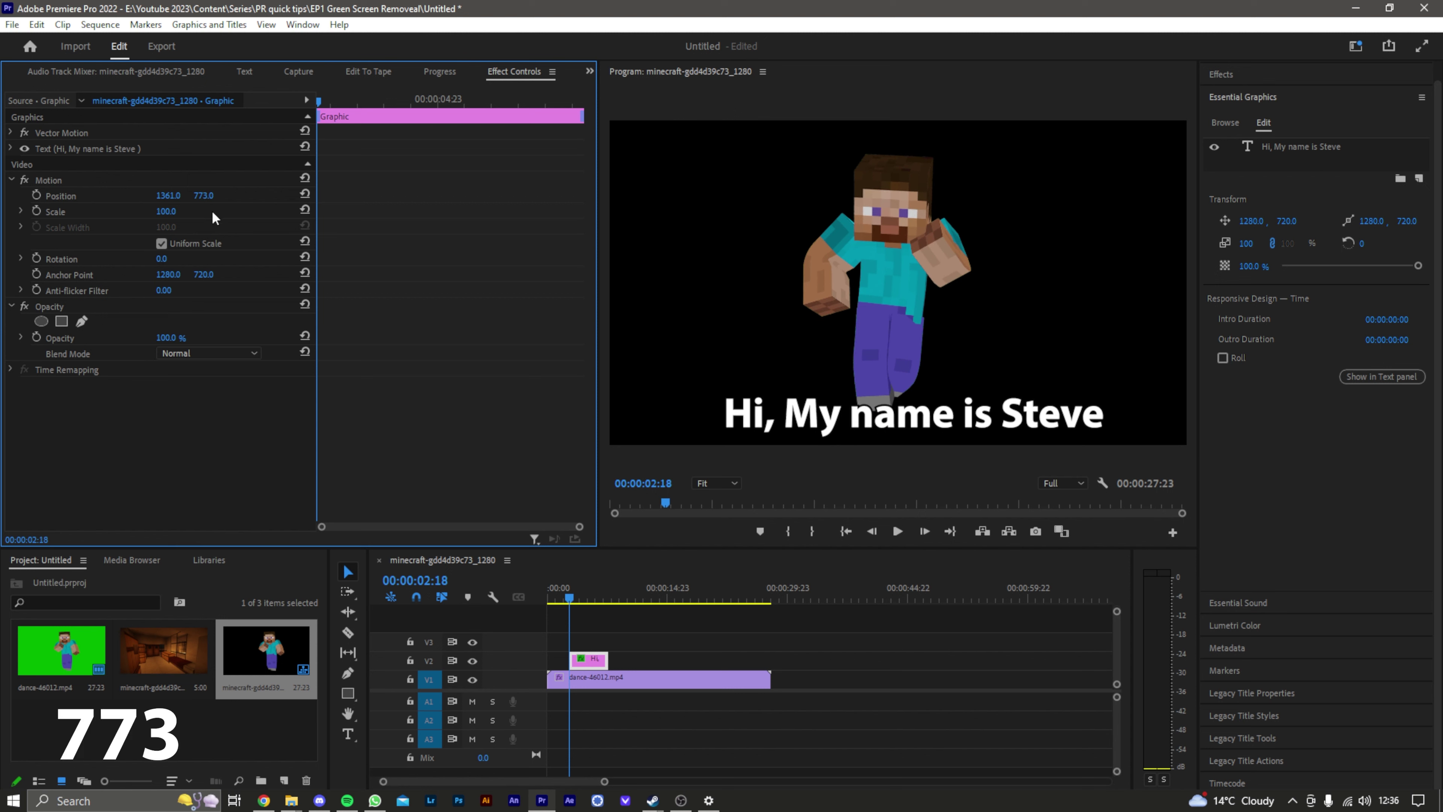
{"action": "left_click_drag", "start_coordinate": [204, 195], "coordinate": [217, 195]}
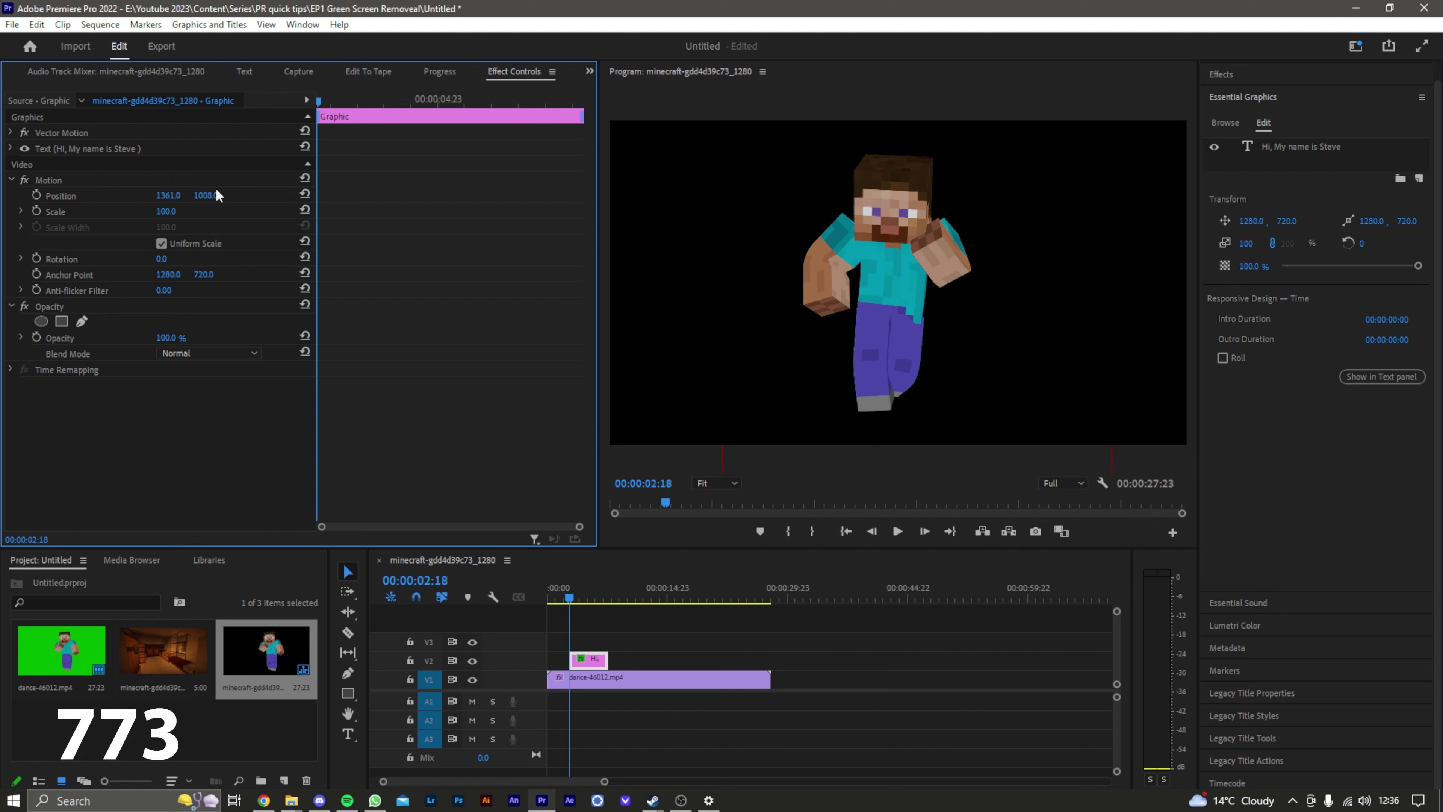
- Return the playhead to the title clip's start at 00:00:02:18 and enable keyframing for its Motion Position
{"action": "left_click_drag", "start_coordinate": [319, 106], "coordinate": [345, 116]}
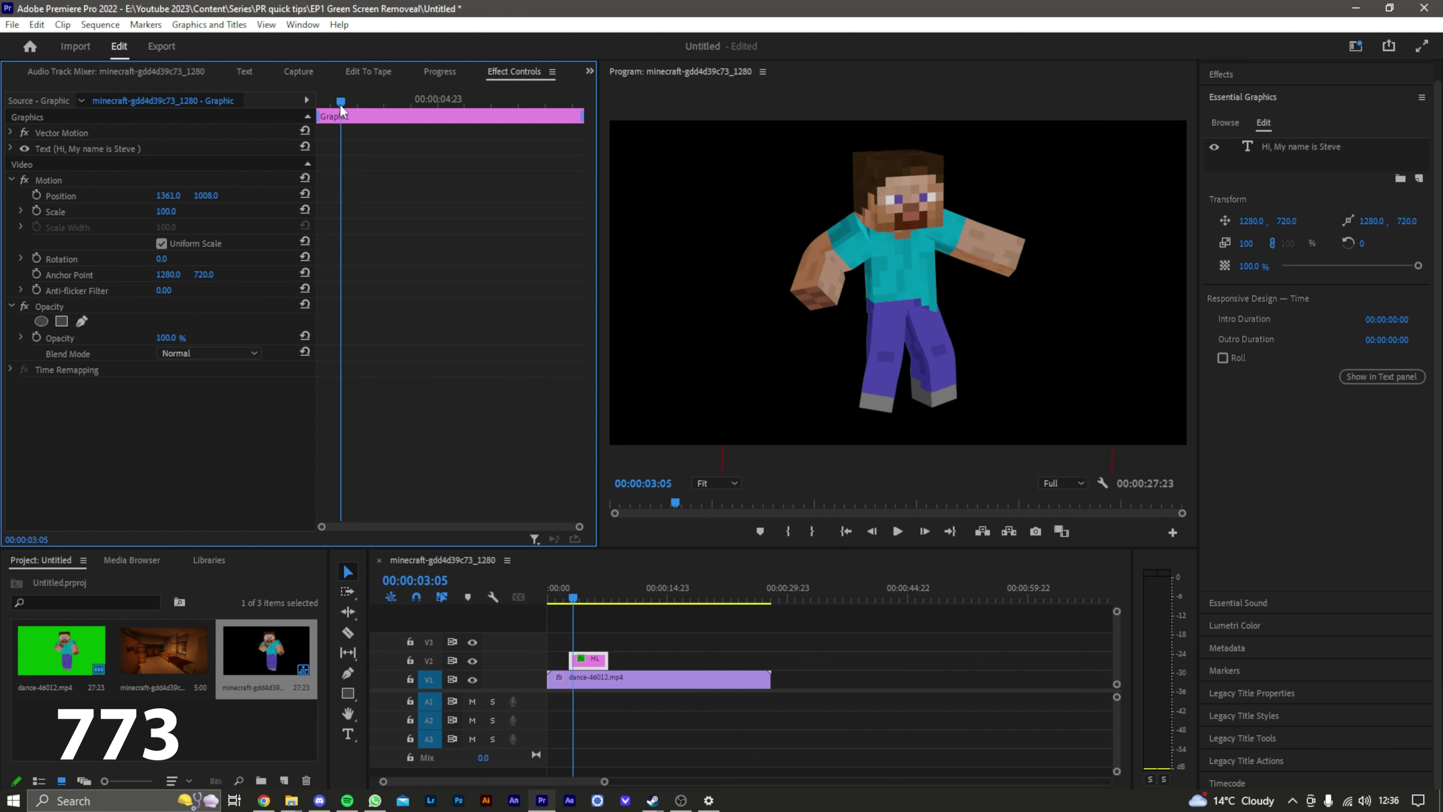
{"action": "key", "text": "Up"}
{"action": "left_click", "coordinate": [36, 196]}
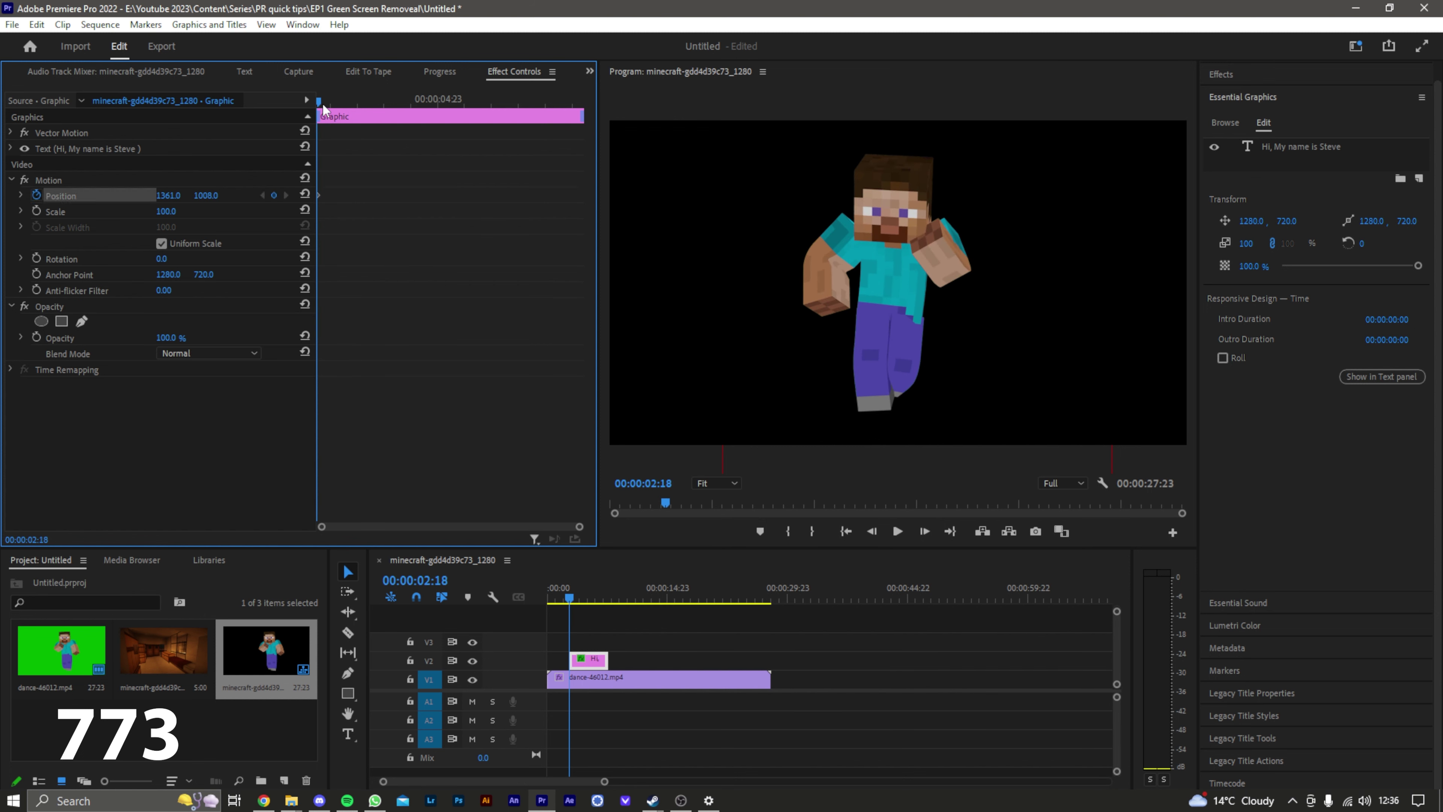
- Add a Position keyframe at 00:00:03:11 with the title's vertical value set to 773, and play the slide-in to preview it
{"action": "left_click_drag", "start_coordinate": [319, 102], "coordinate": [359, 111]}
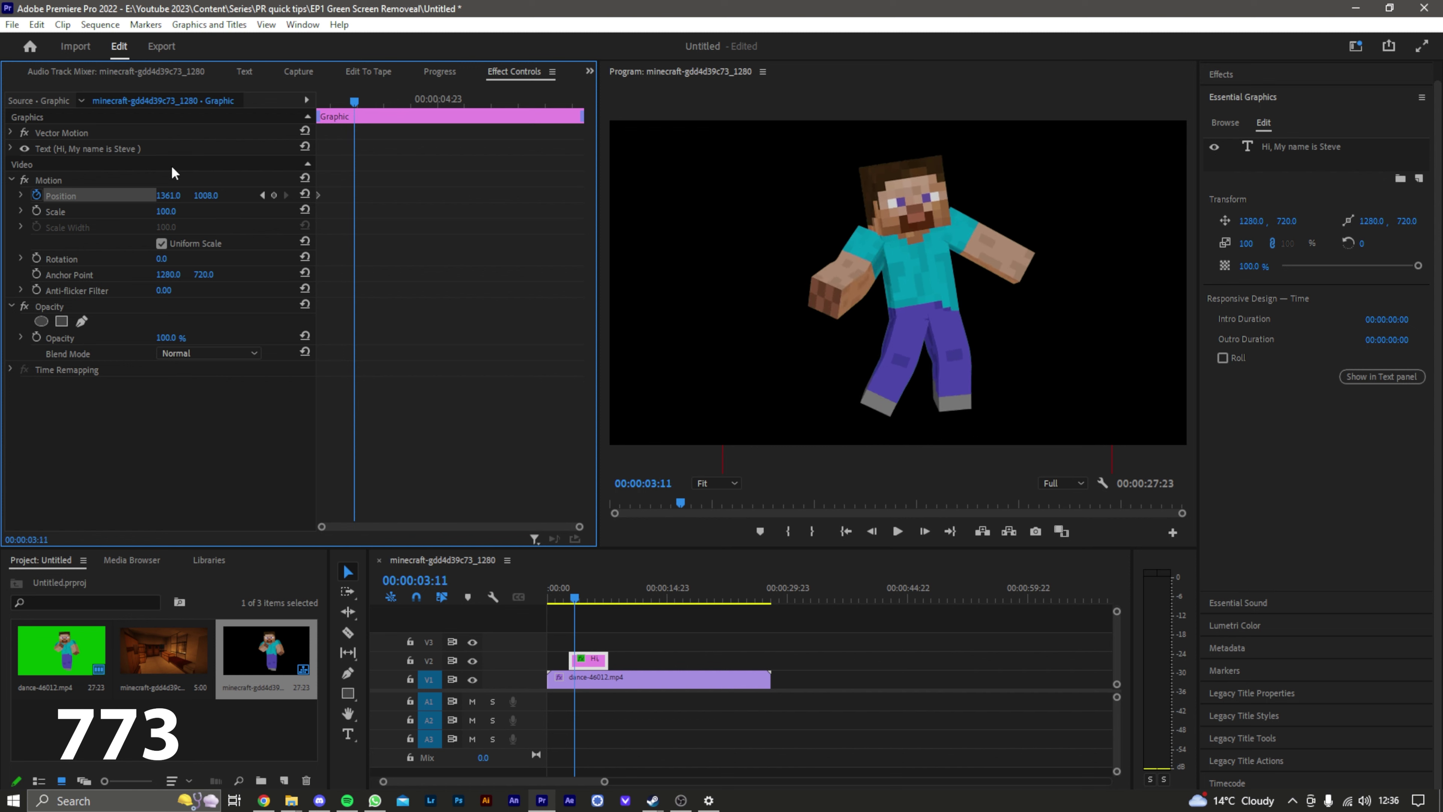
{"action": "left_click", "coordinate": [216, 198]}
{"action": "type", "text": "773"}
{"action": "key", "text": "Return"}
{"action": "left_click_drag", "start_coordinate": [578, 600], "coordinate": [575, 597]}
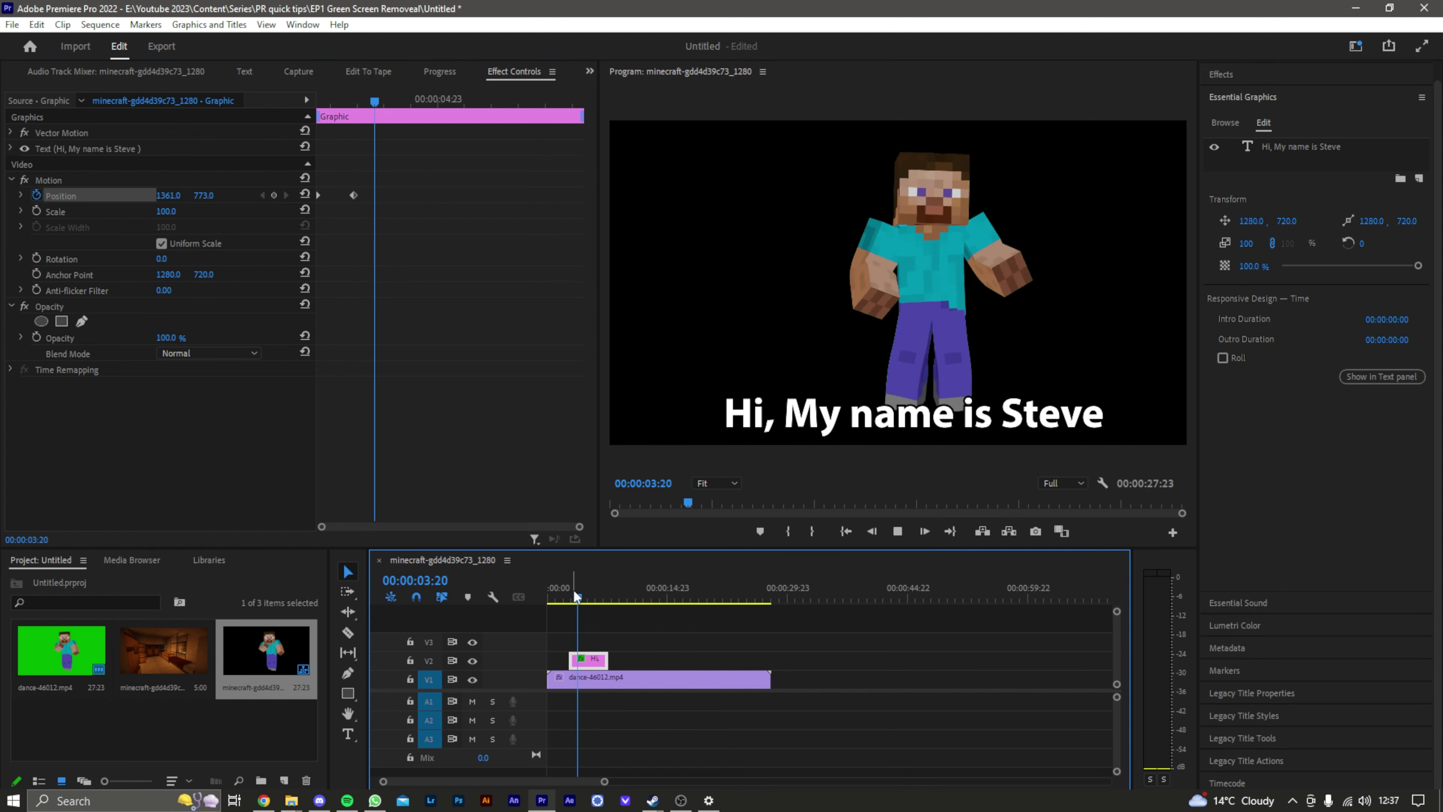
{"action": "key", "text": "space"}
- Add a Position keyframe at 00:00:05:11 that holds the title at 1361, 773
{"action": "left_click_drag", "start_coordinate": [384, 102], "coordinate": [462, 126]}
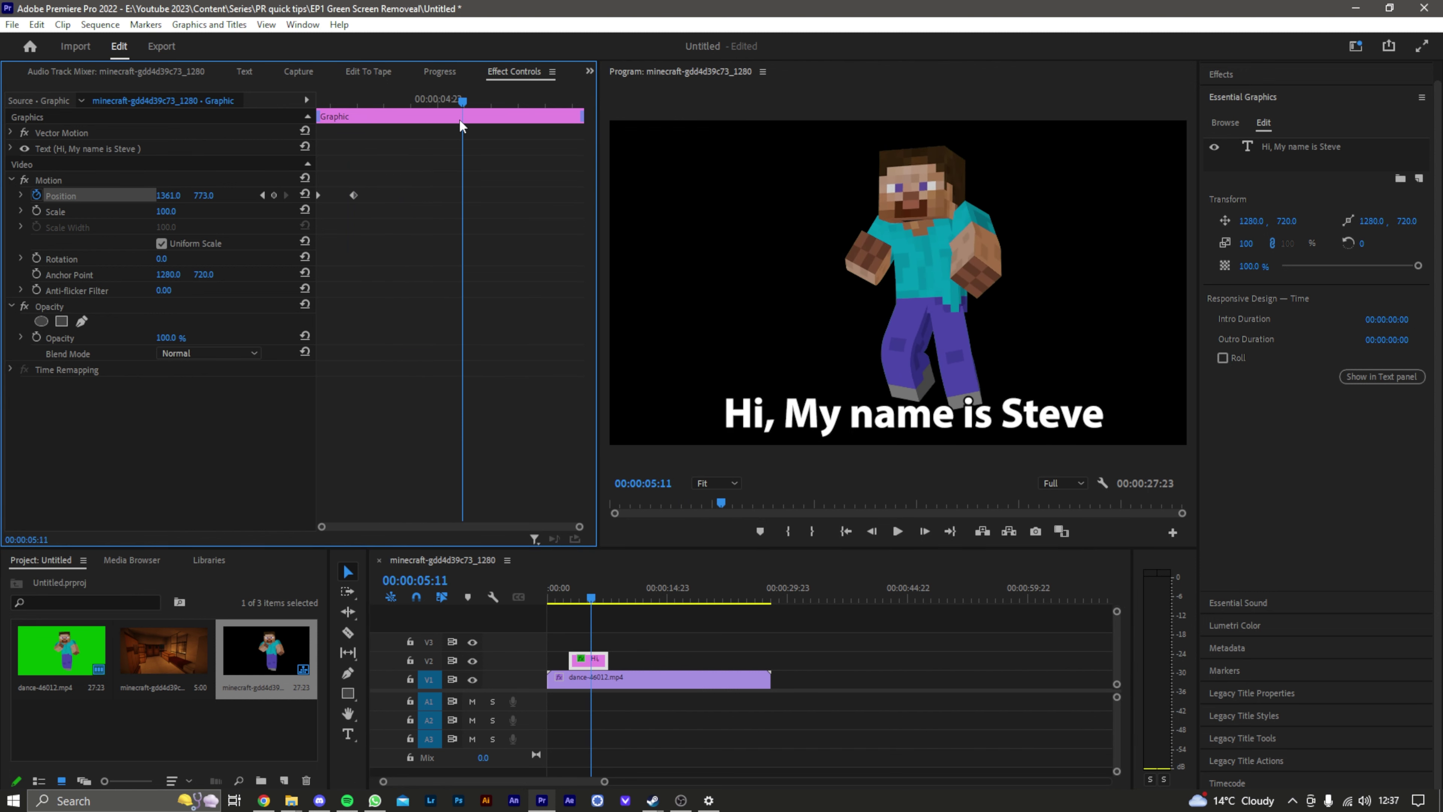
{"action": "left_click", "coordinate": [210, 193]}
{"action": "key", "text": "Return"}
- Add a Position keyframe at the title clip's end, 00:00:07:15, with the vertical value at -864 so the text leaves above the frame
{"action": "left_click_drag", "start_coordinate": [465, 105], "coordinate": [580, 110]}
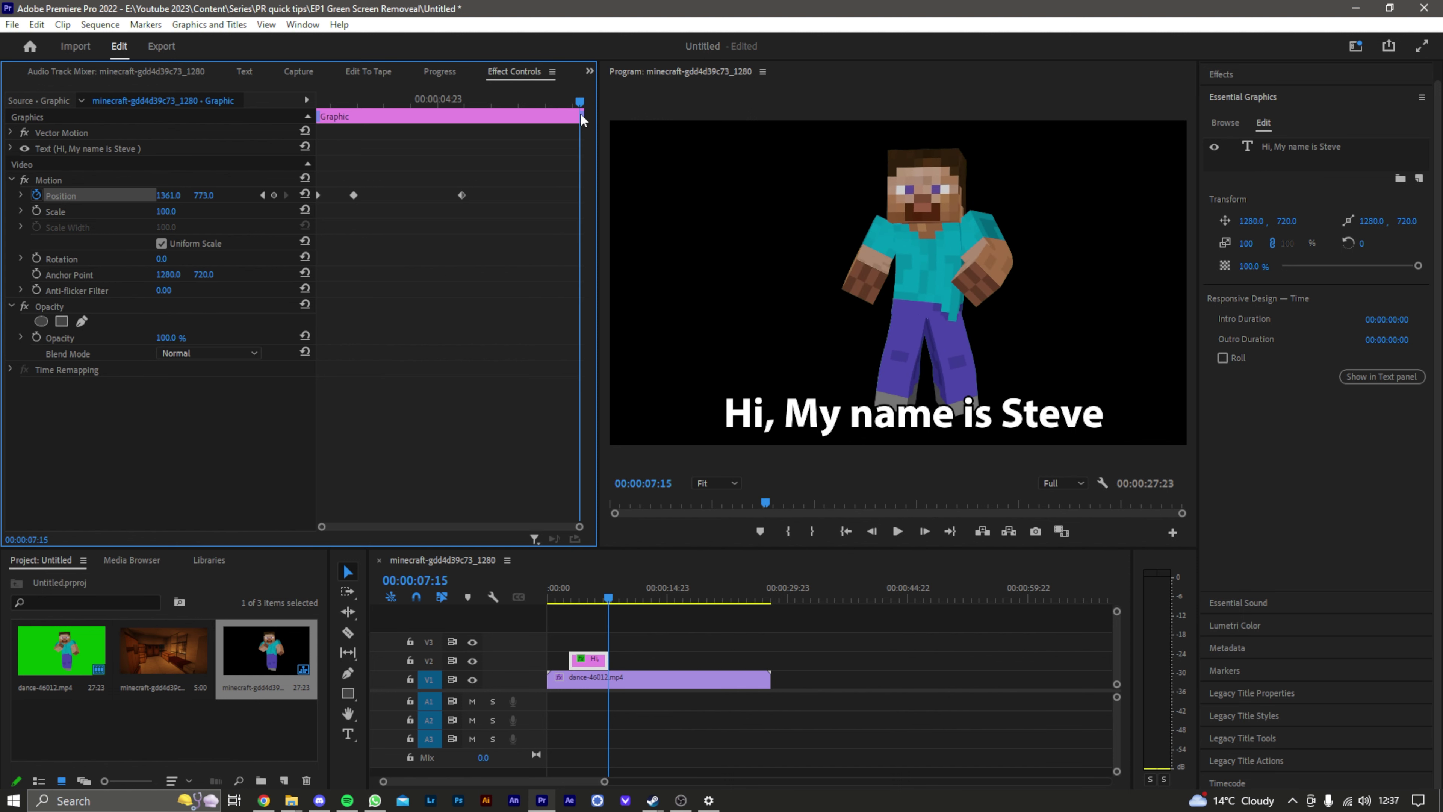
{"action": "left_click_drag", "start_coordinate": [204, 195], "coordinate": [677, 193]}
{"action": "left_click_drag", "start_coordinate": [556, 114], "coordinate": [154, 149]}
- Play the sequence past the title clip's end, and place the playhead at 00:00:05:06 over the title
{"action": "key", "text": "space"}
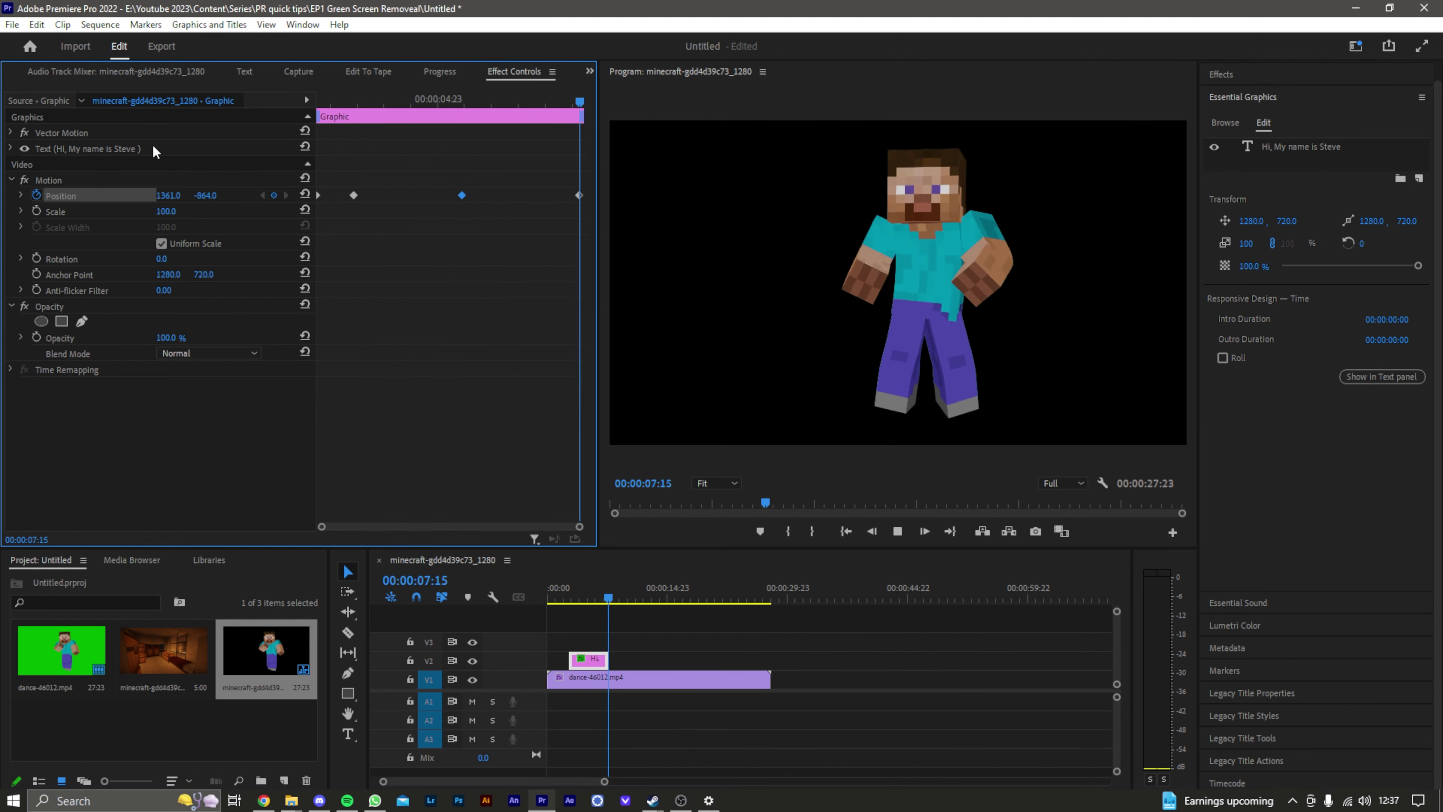
{"action": "key", "text": "space"}
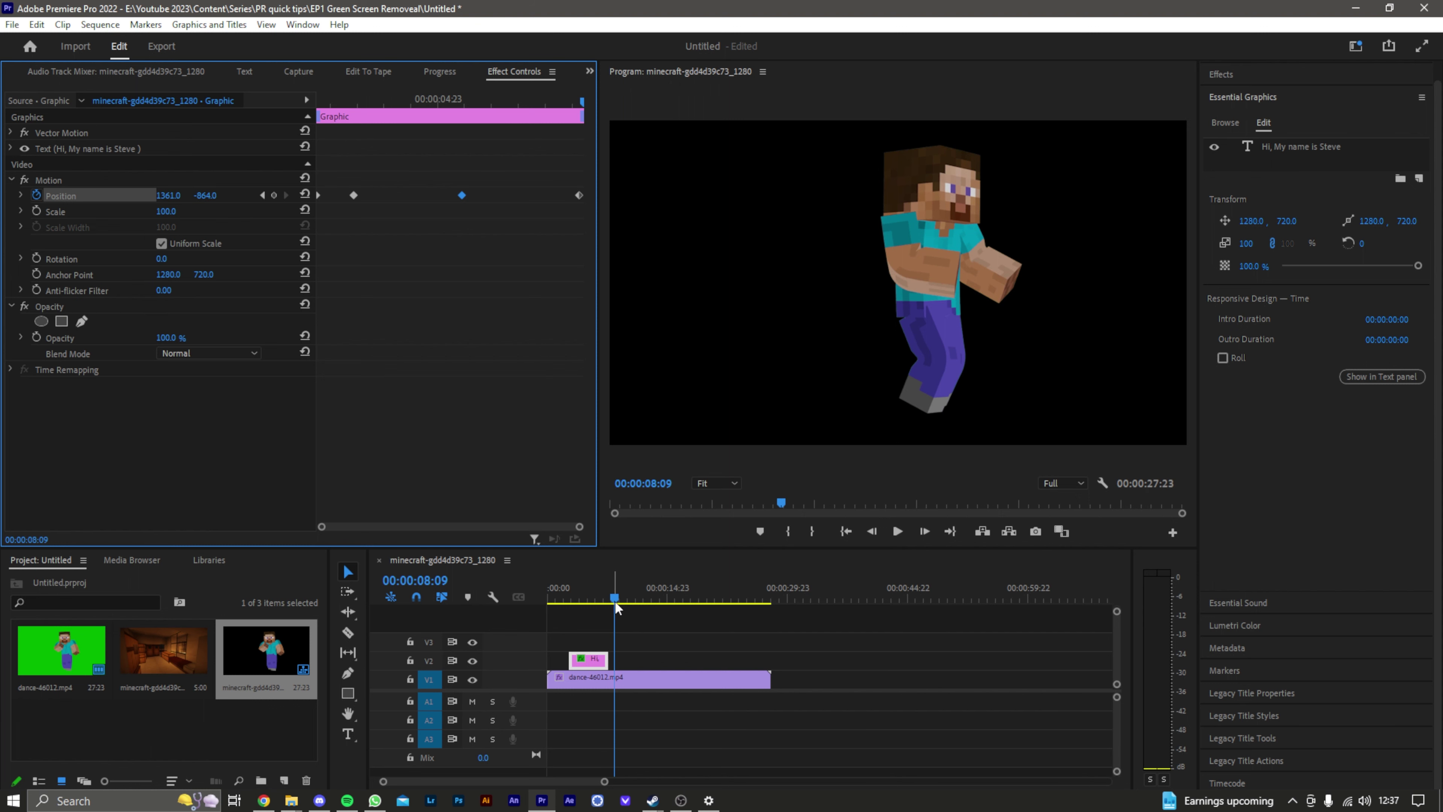
{"action": "left_click_drag", "start_coordinate": [617, 604], "coordinate": [589, 599]}
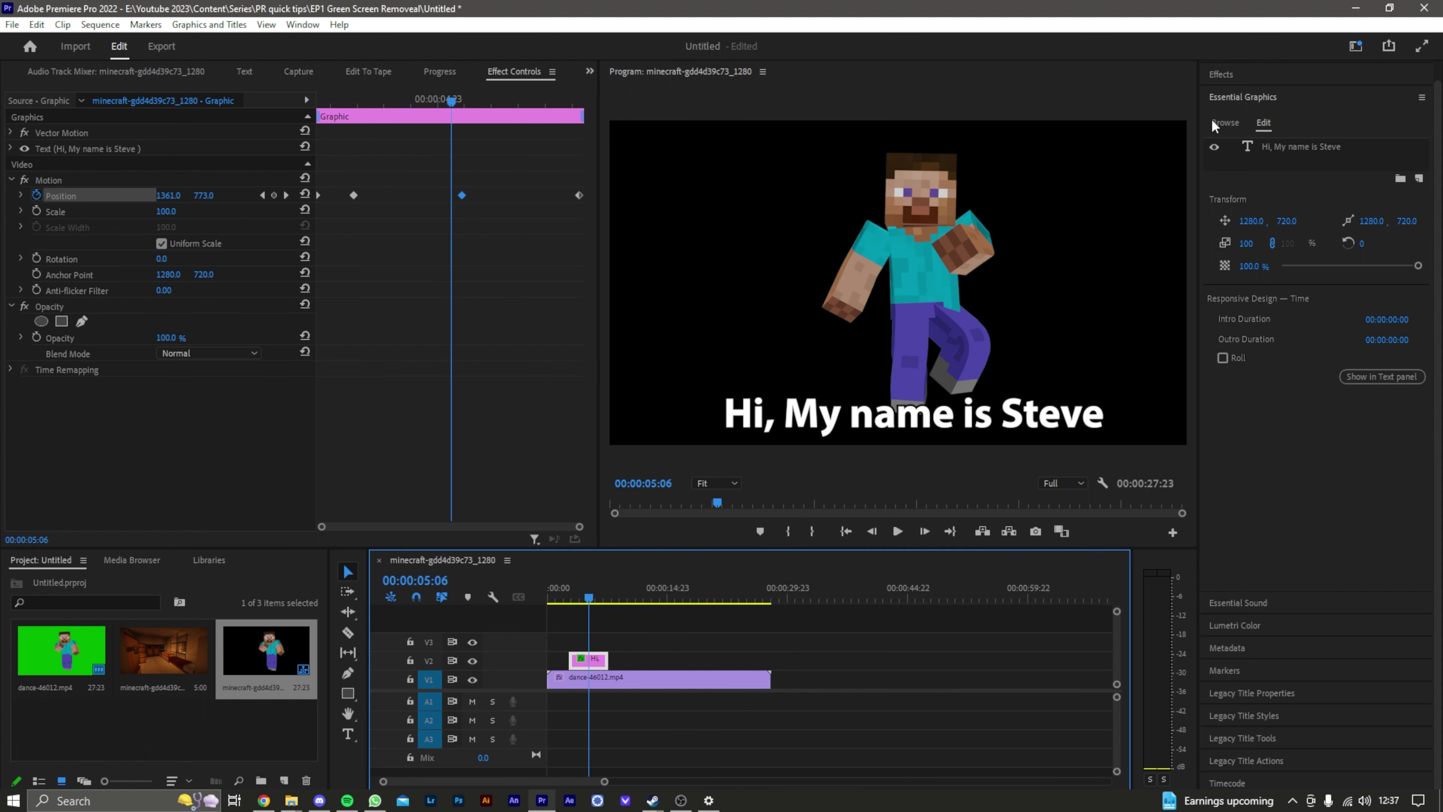
- Select the title text in the video frame and browse the available fonts, keeping Myriad Pro
{"action": "double_click", "coordinate": [796, 403]}
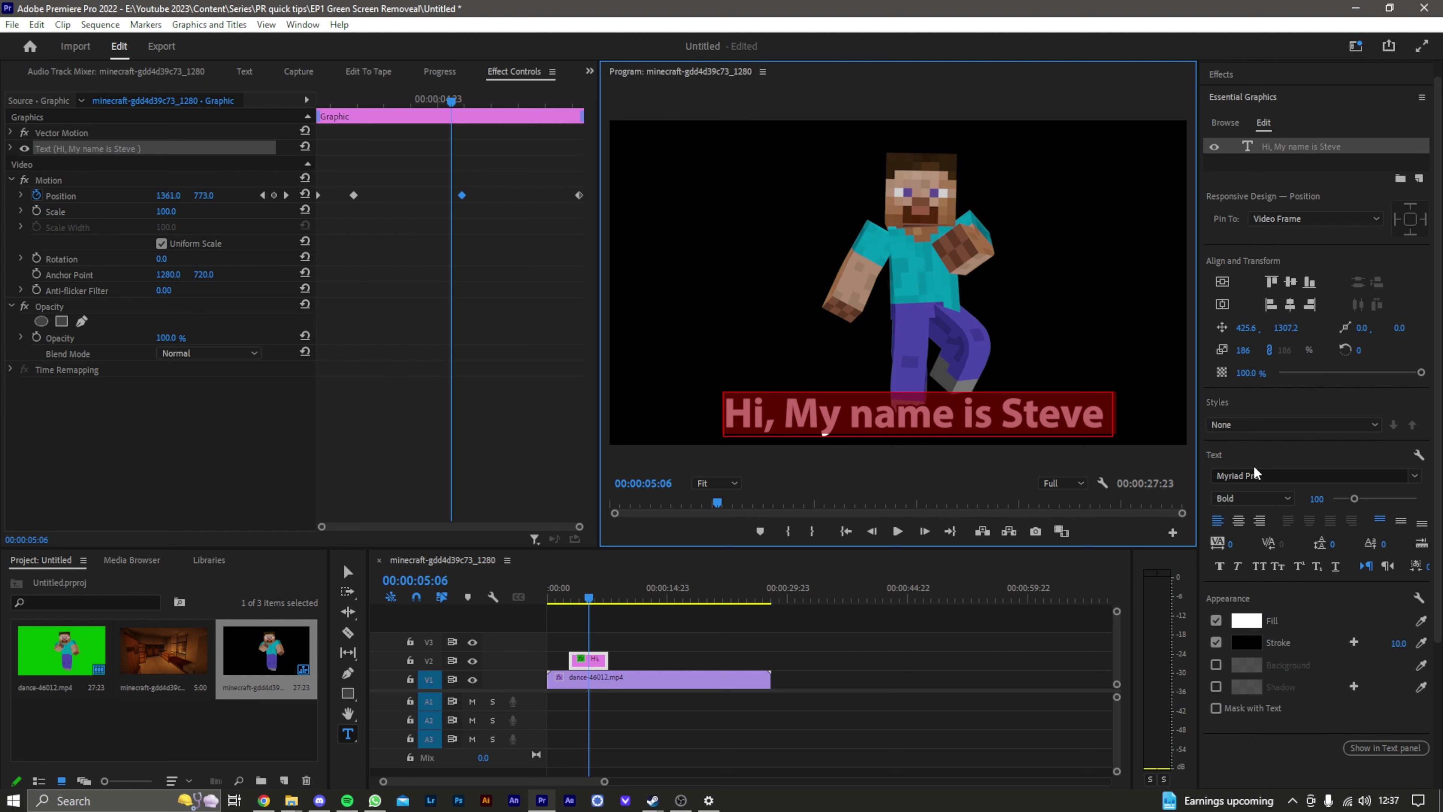
{"action": "left_click", "coordinate": [1415, 478]}
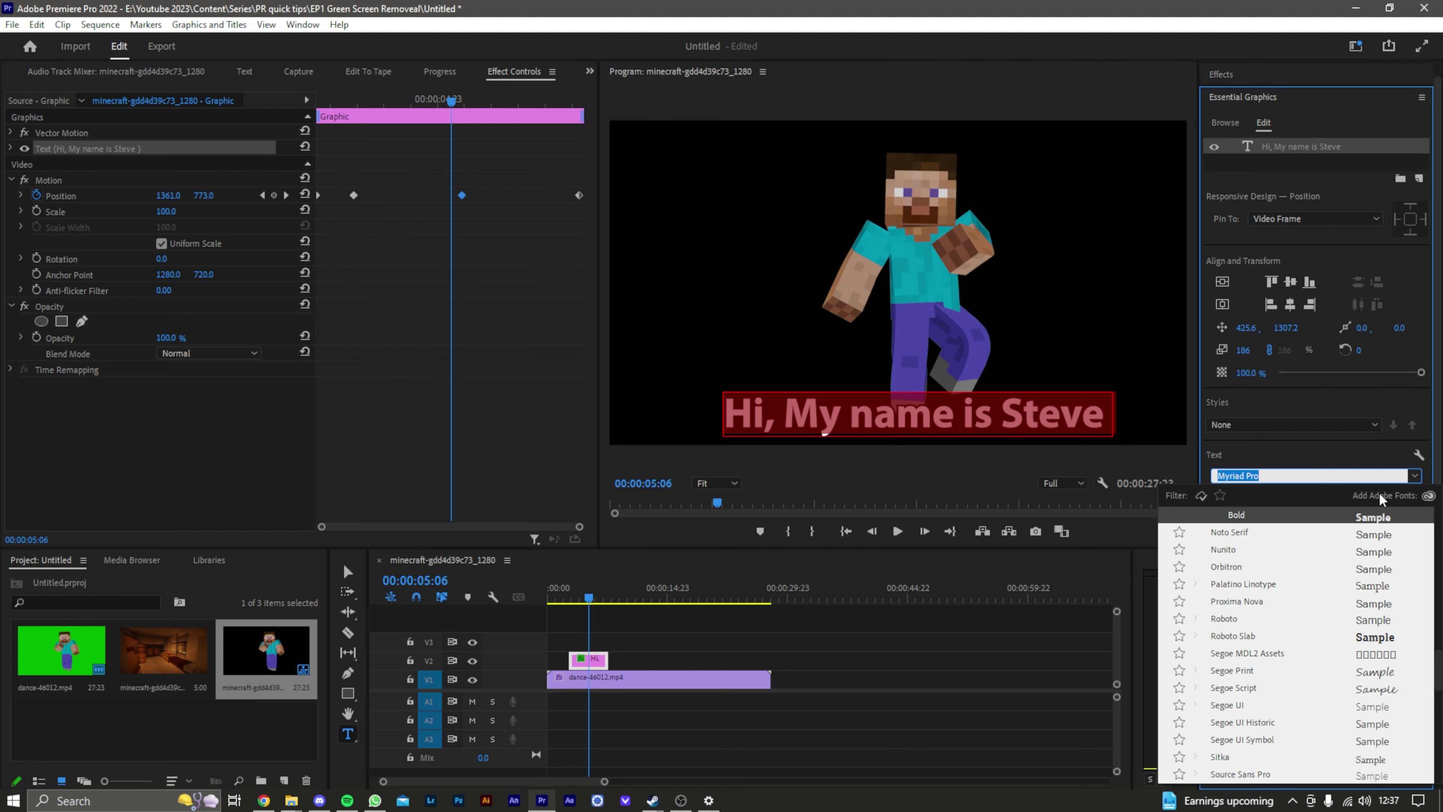
{"action": "scroll", "coordinate": [1369, 560], "scroll_direction": "up", "scroll_amount": 5}
{"action": "left_click", "coordinate": [1415, 475]}
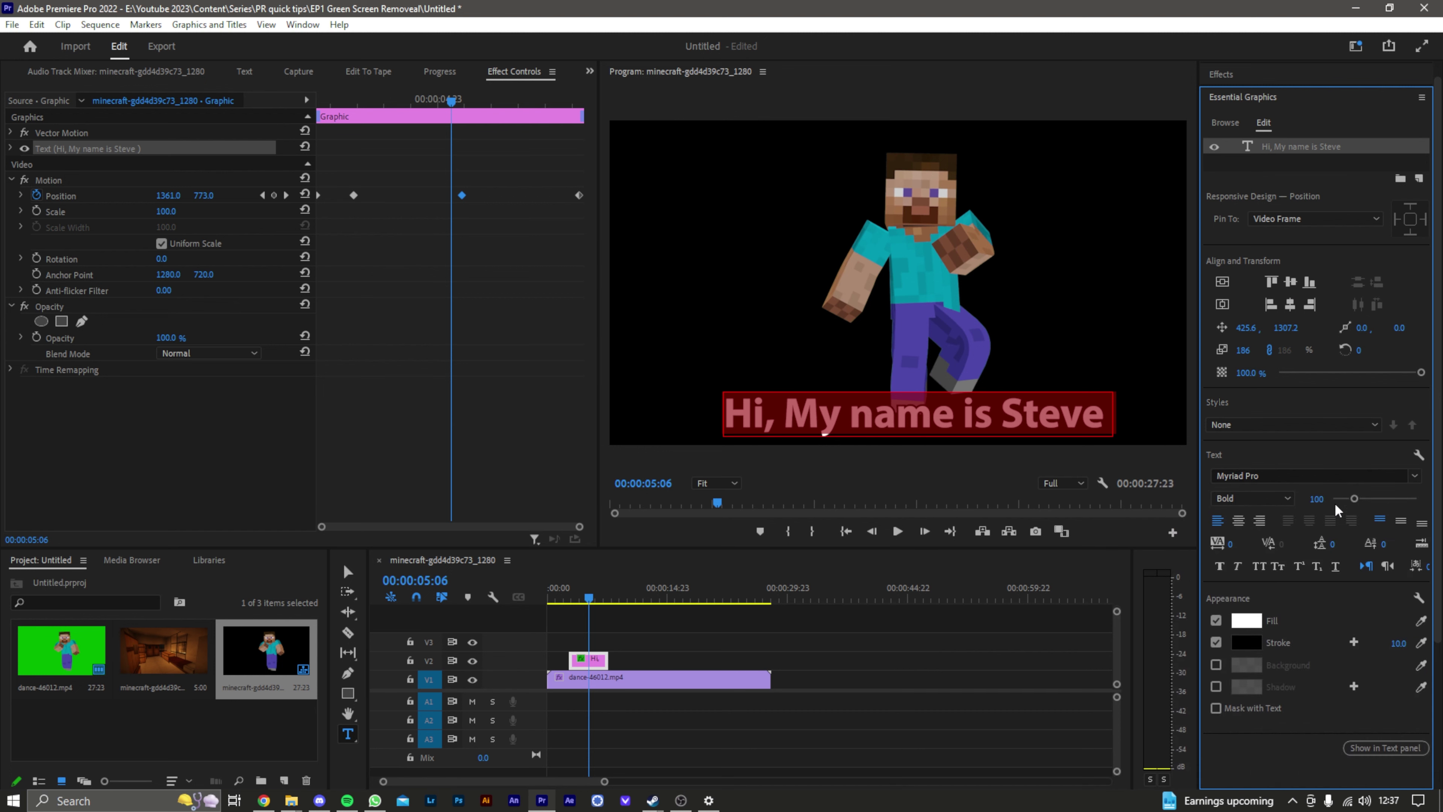
- Try centre and right alignment on the title text and restore its left alignment
{"action": "left_click", "coordinate": [1239, 521]}
{"action": "left_click", "coordinate": [1260, 521]}
{"action": "left_click", "coordinate": [1217, 521]}
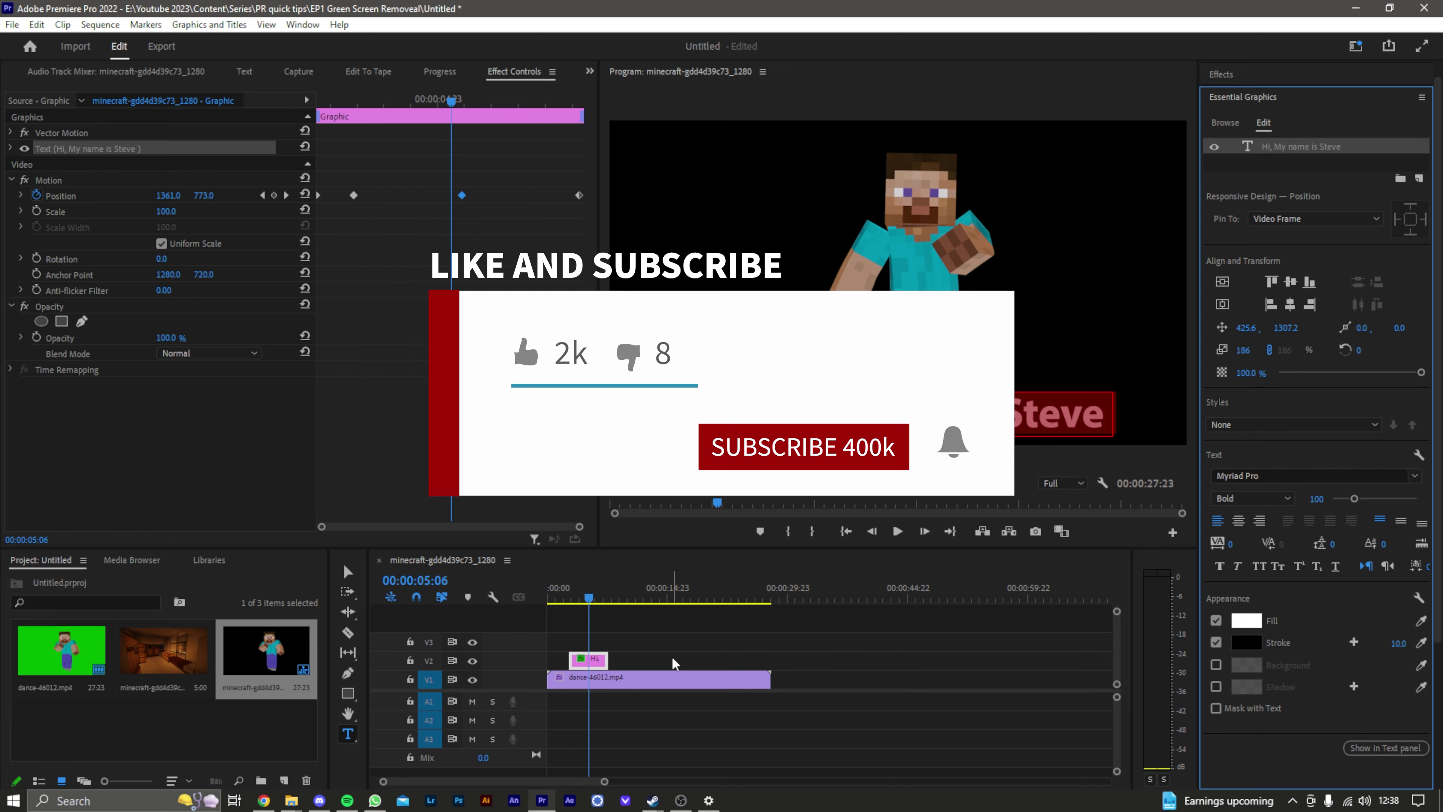
{"action": "mouse_move", "coordinate": [681, 800]}
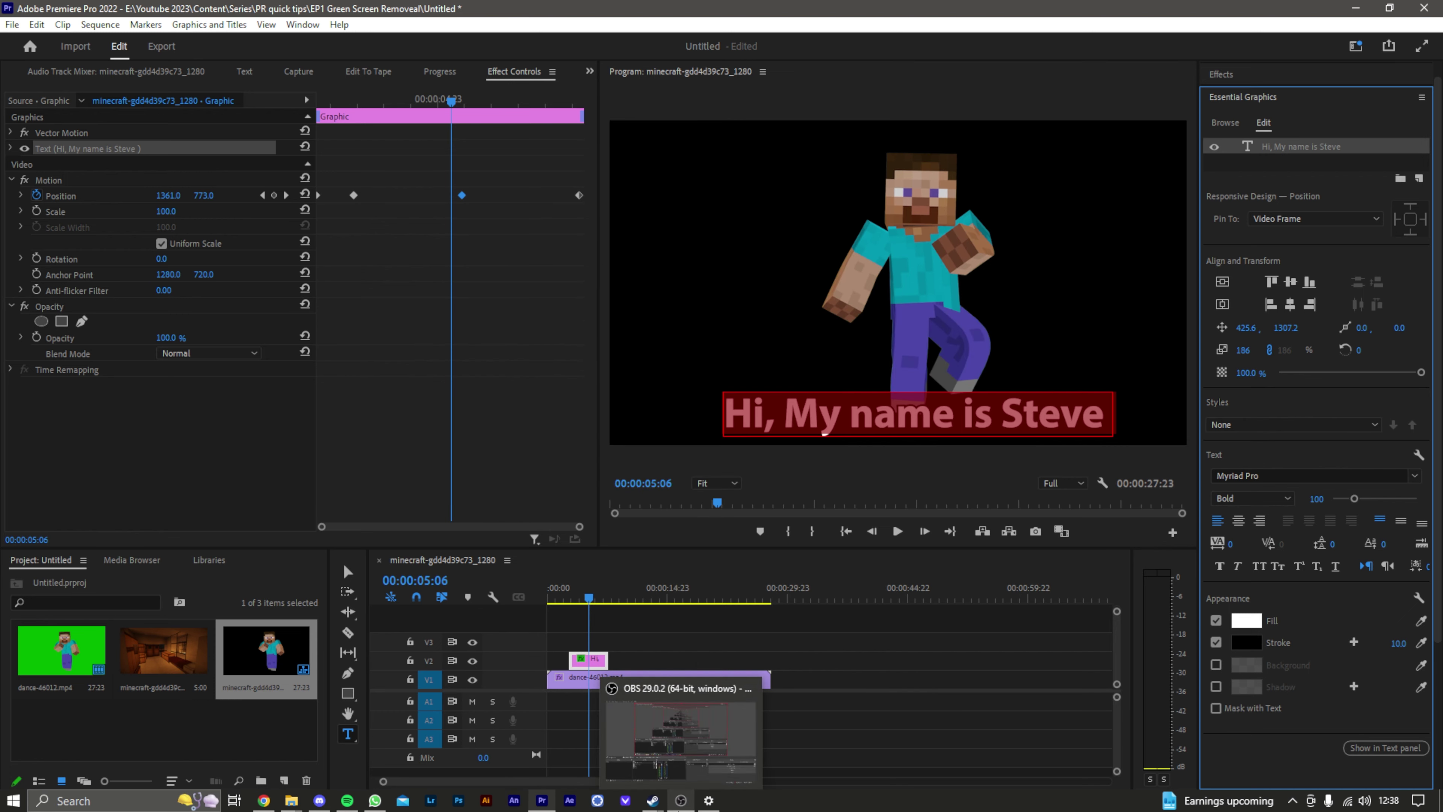